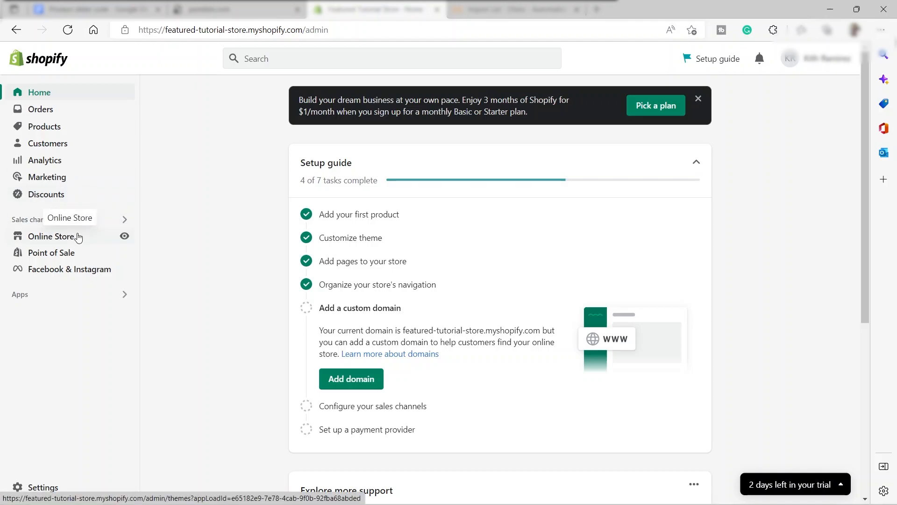
Step: View the live storefront from the online store's themes page, examine its header menu and featured products, and close the preview
{"action": "left_click", "coordinate": [78, 236]}
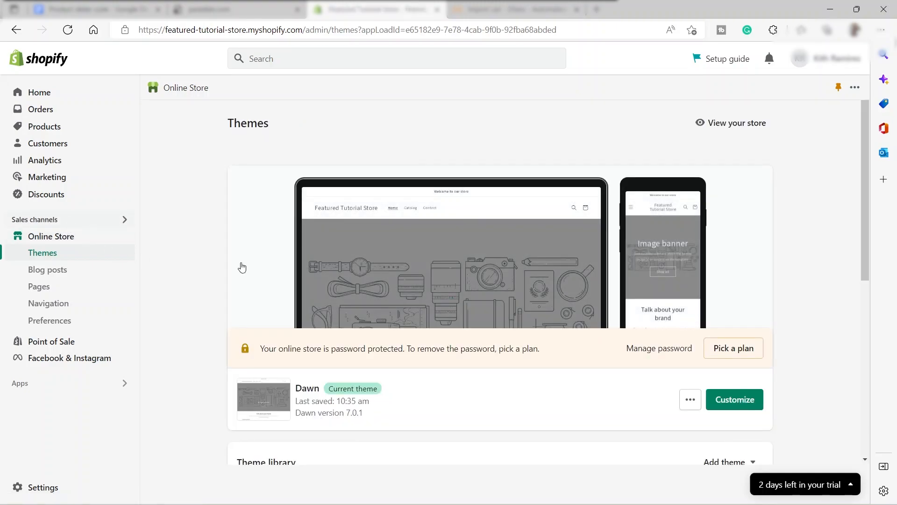
{"action": "left_click", "coordinate": [726, 125]}
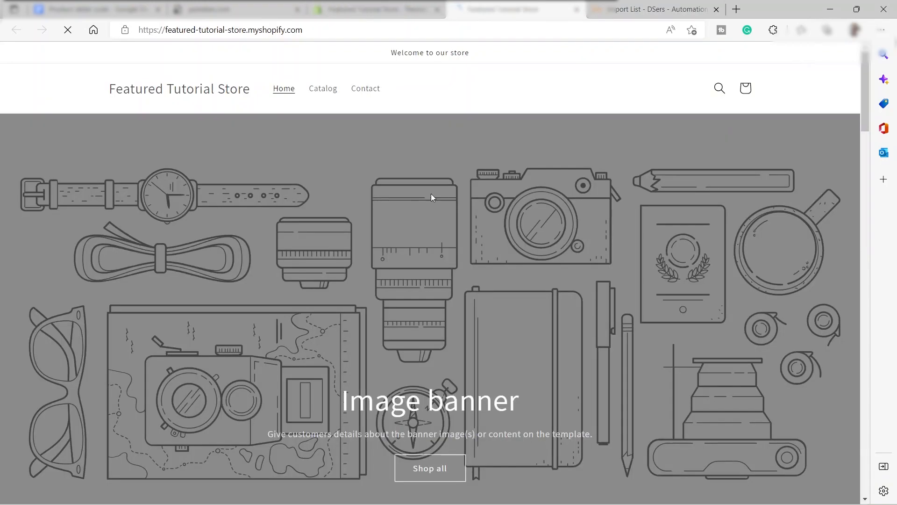
{"action": "scroll", "coordinate": [401, 222], "scroll_direction": "down", "scroll_amount": 3}
{"action": "scroll", "coordinate": [401, 222], "scroll_direction": "down", "scroll_amount": 5}
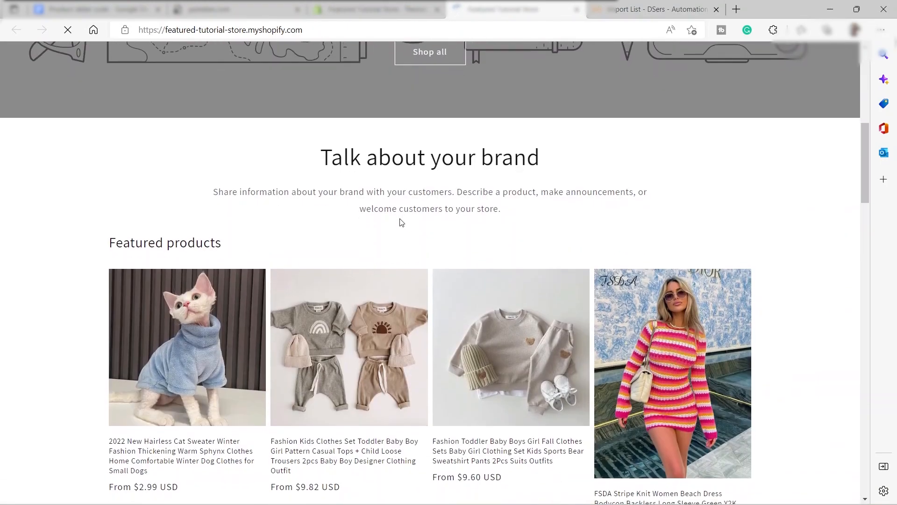
{"action": "scroll", "coordinate": [400, 219], "scroll_direction": "down", "scroll_amount": 7}
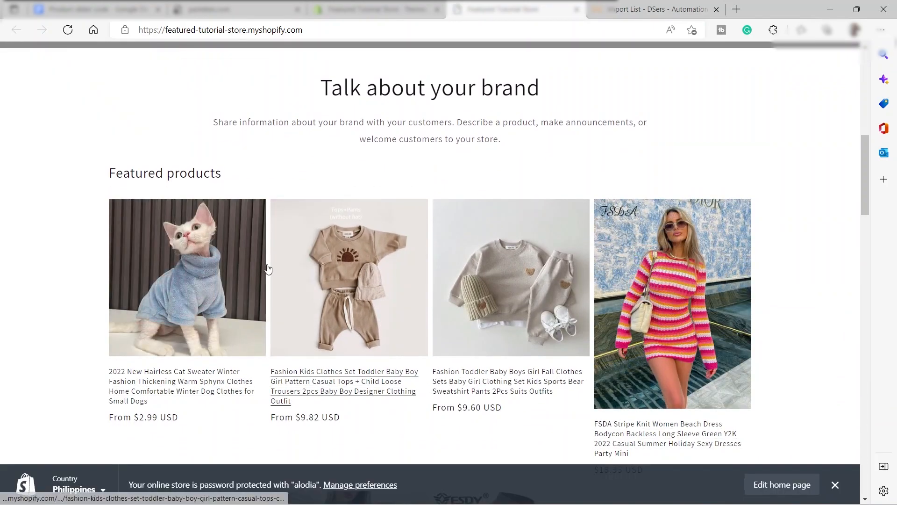
{"action": "scroll", "coordinate": [268, 270], "scroll_direction": "up", "scroll_amount": 3}
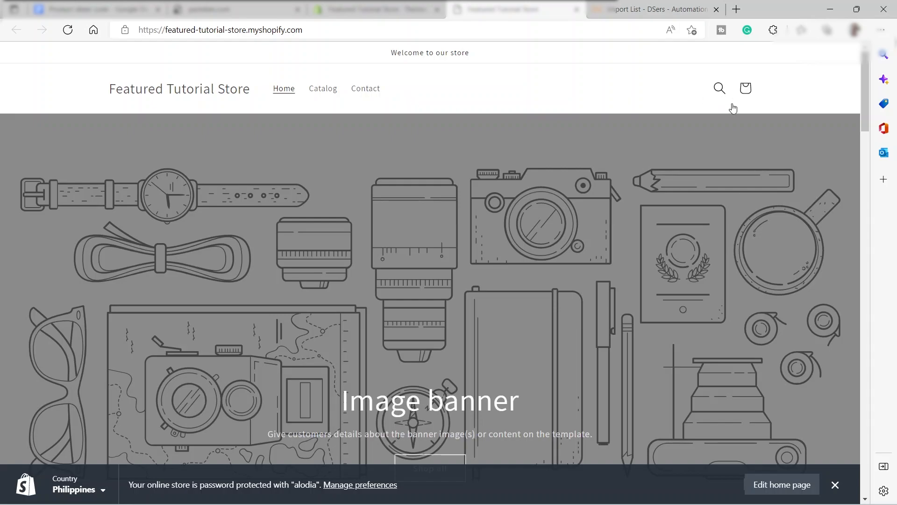
{"action": "left_click", "coordinate": [835, 485]}
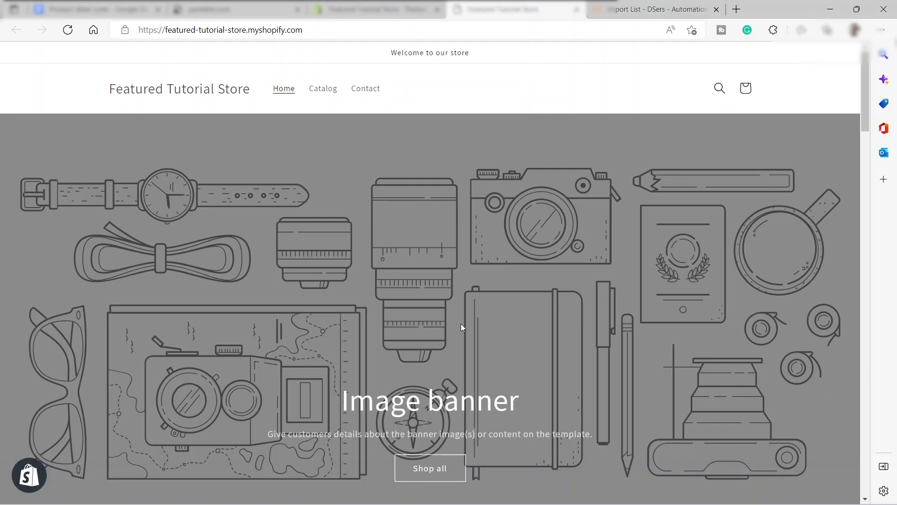
{"action": "key", "text": "ctrl+w"}
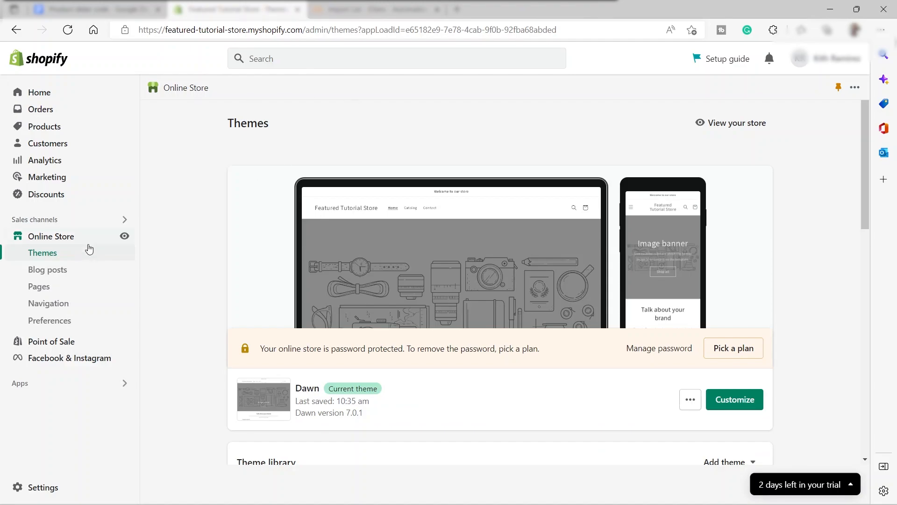
Step: Open the Main menu in the online store's navigation settings for editing
{"action": "left_click", "coordinate": [43, 307]}
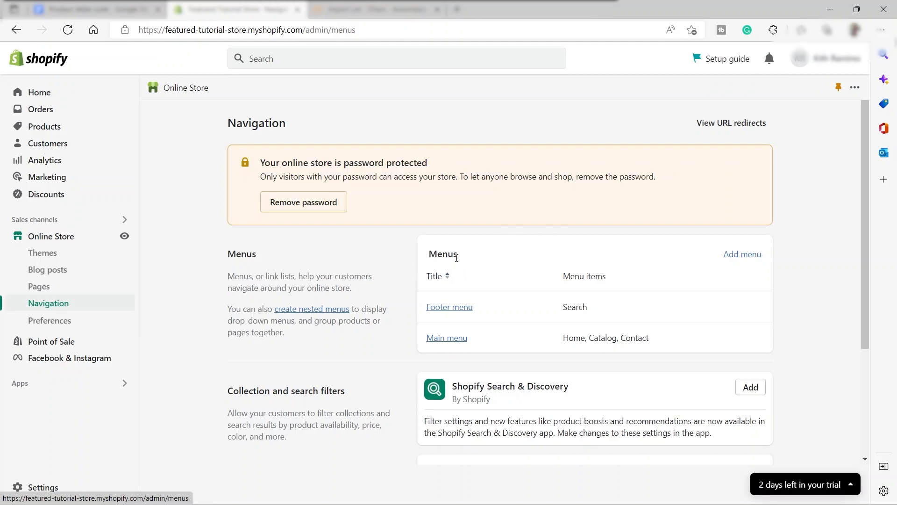
{"action": "scroll", "coordinate": [491, 252], "scroll_direction": "down", "scroll_amount": 1}
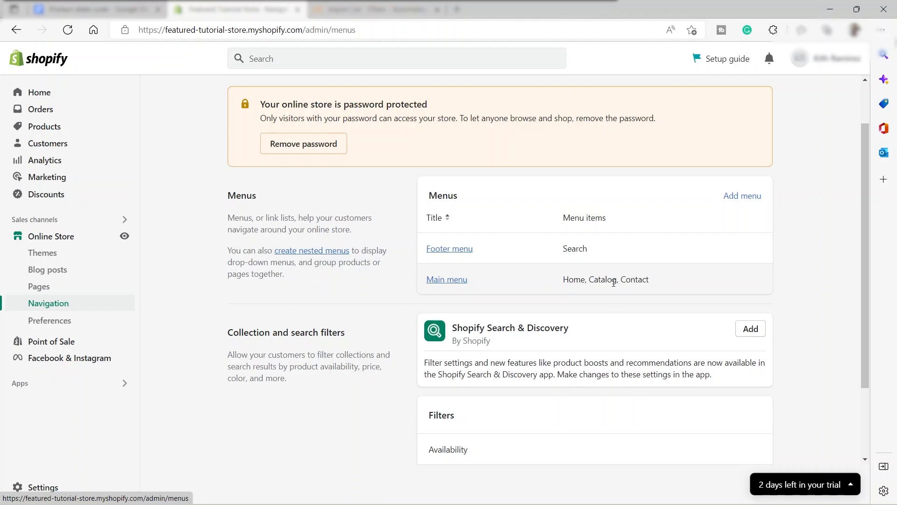
{"action": "left_click", "coordinate": [457, 282]}
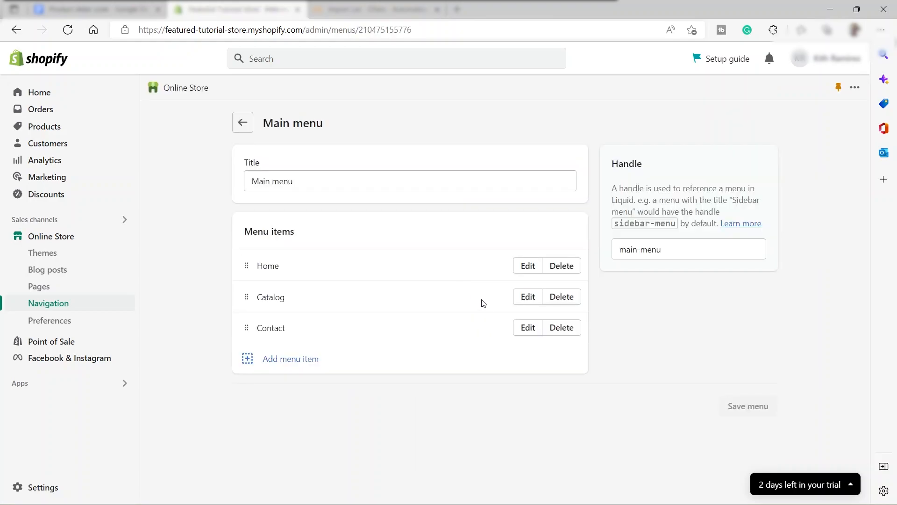
Step: Add a "Product Categories" menu item linked to the Home page and move it above Contact
{"action": "left_click", "coordinate": [278, 366]}
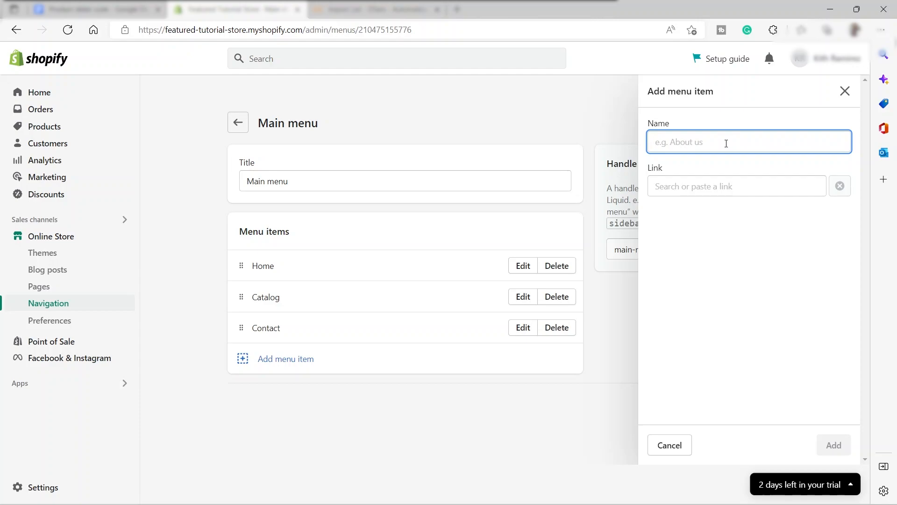
{"action": "type", "text": "Pro"}
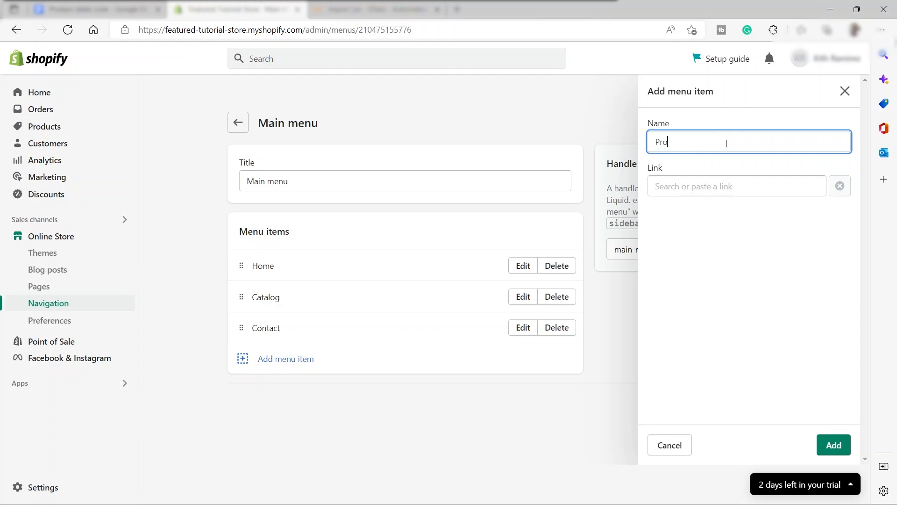
{"action": "type", "text": "duct Categories"}
{"action": "left_click", "coordinate": [703, 187]}
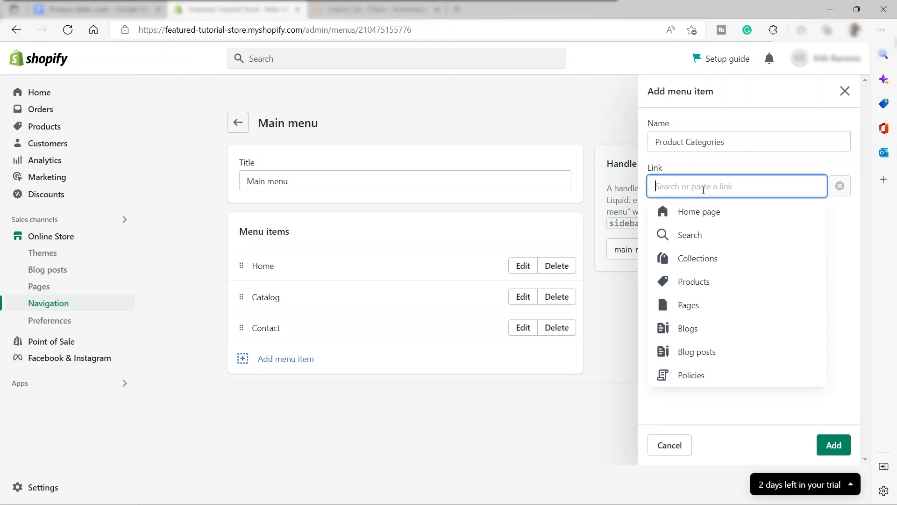
{"action": "left_click", "coordinate": [699, 216]}
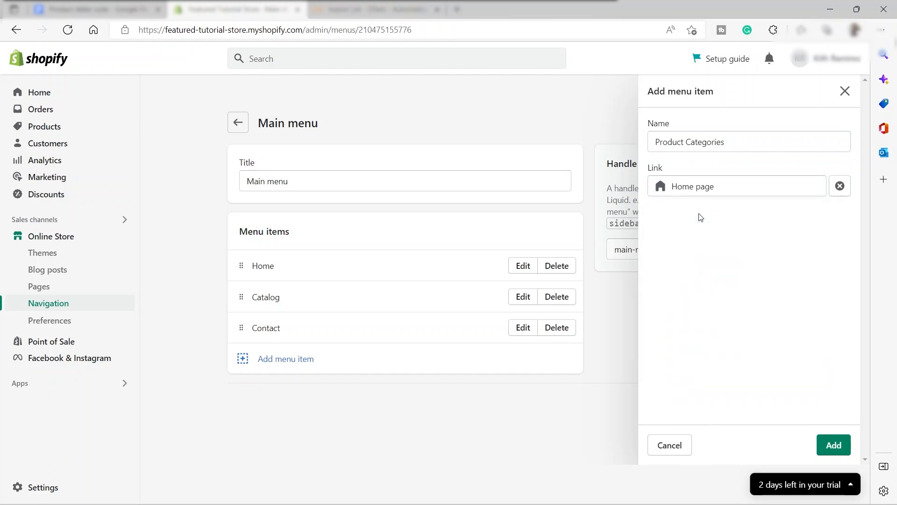
{"action": "left_click", "coordinate": [834, 446]}
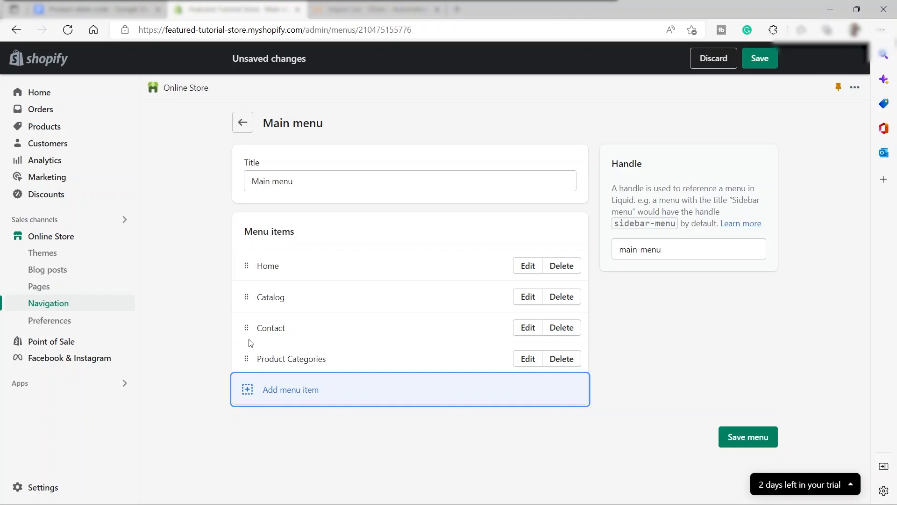
{"action": "left_click_drag", "start_coordinate": [243, 359], "coordinate": [240, 334]}
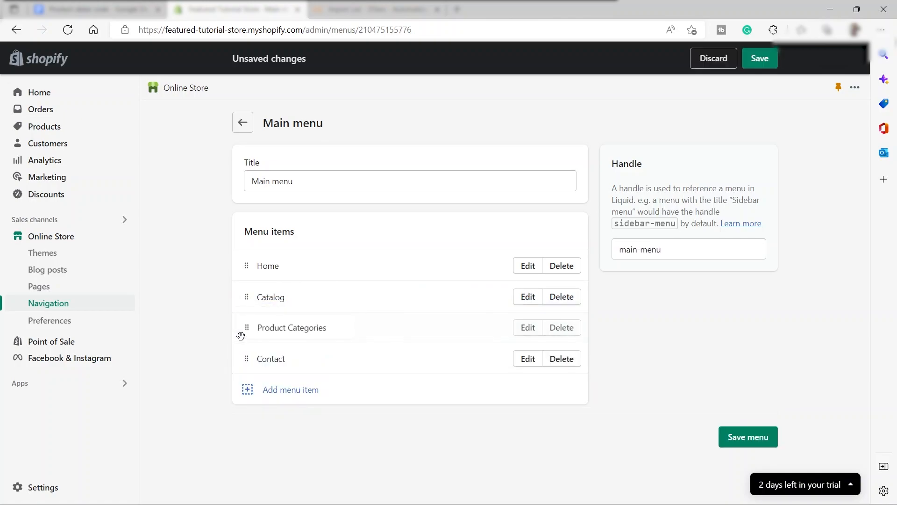
Step: Add a "Clothing" menu item linked to the Home page and nest it under Product Categories
{"action": "left_click", "coordinate": [247, 393]}
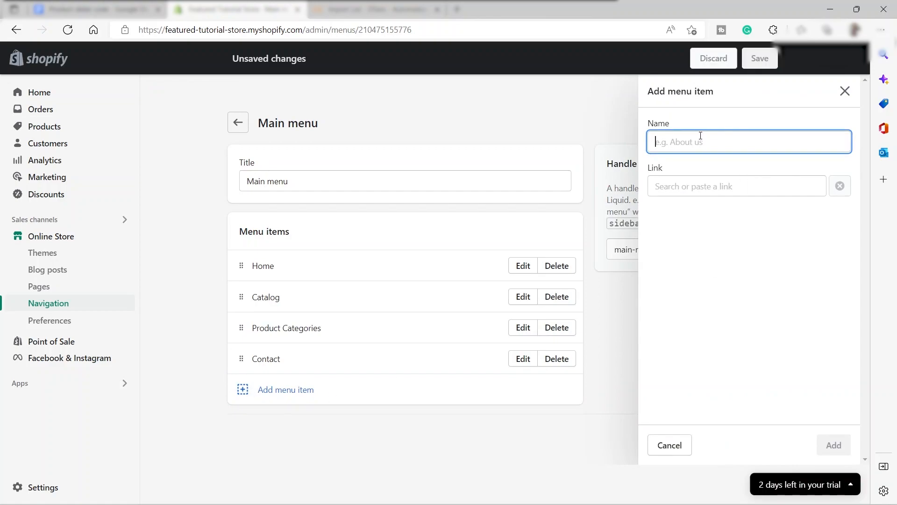
{"action": "type", "text": "Clo"}
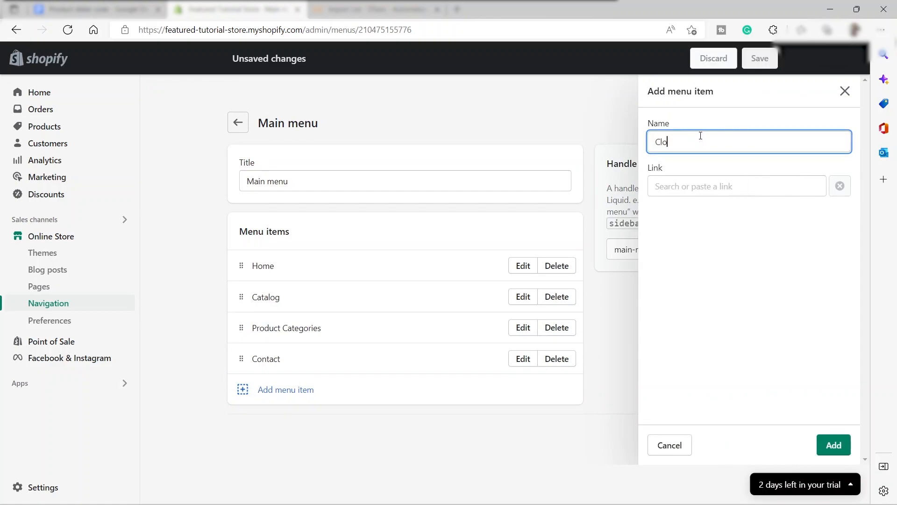
{"action": "type", "text": "thing"}
{"action": "left_click", "coordinate": [839, 441]}
{"action": "left_click", "coordinate": [705, 186]}
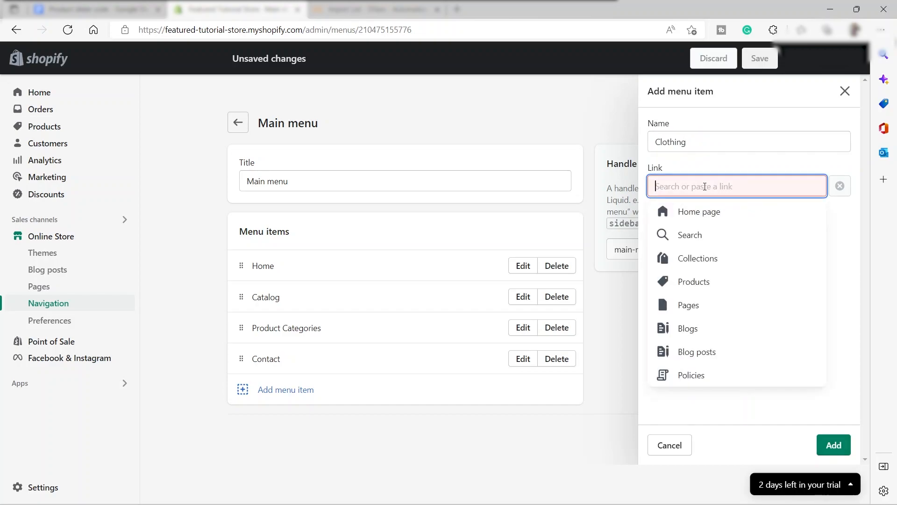
{"action": "left_click", "coordinate": [710, 221]}
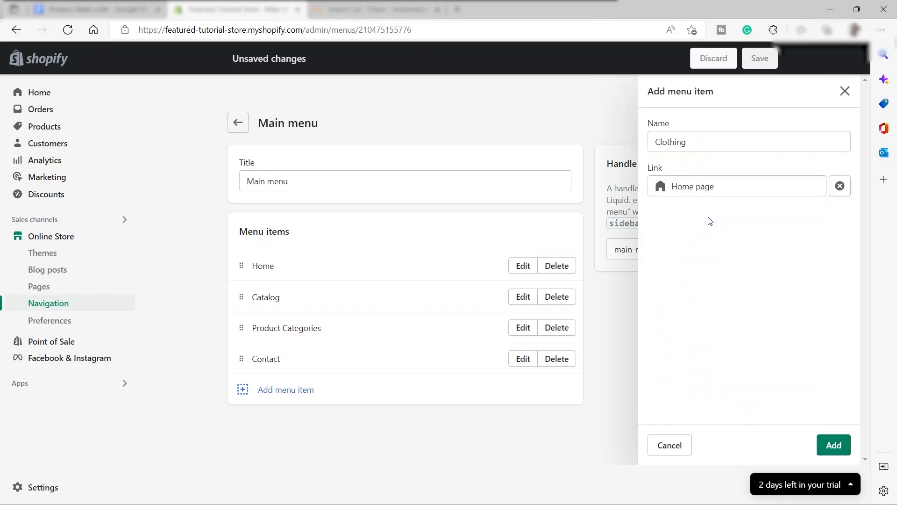
{"action": "left_click", "coordinate": [840, 450]}
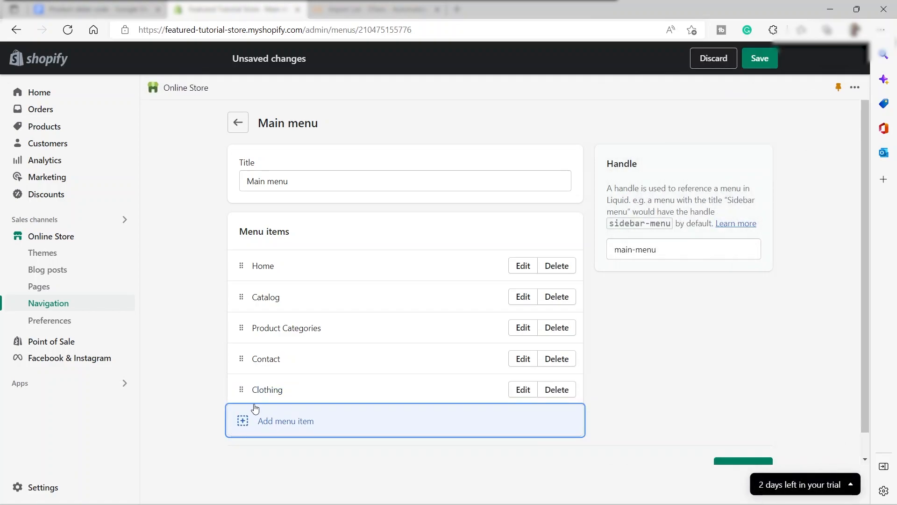
{"action": "left_click_drag", "start_coordinate": [241, 391], "coordinate": [247, 360]}
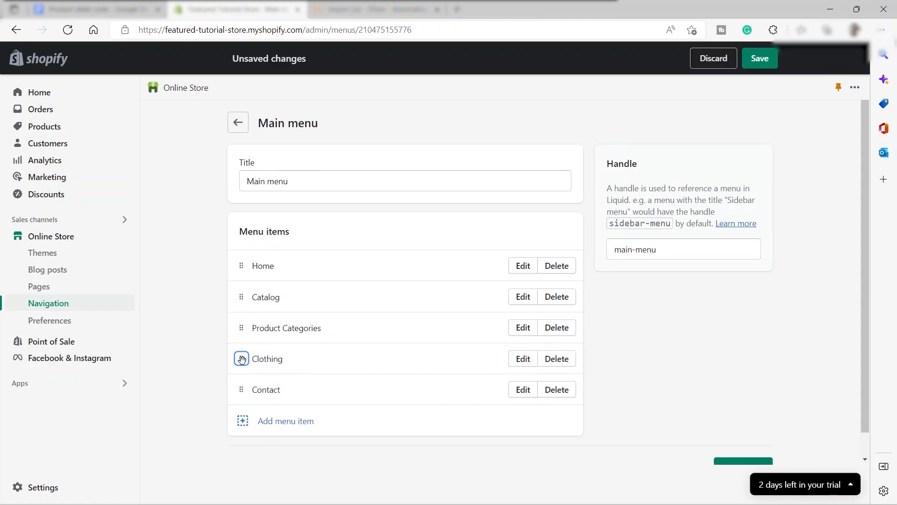
{"action": "left_click_drag", "start_coordinate": [241, 359], "coordinate": [292, 358]}
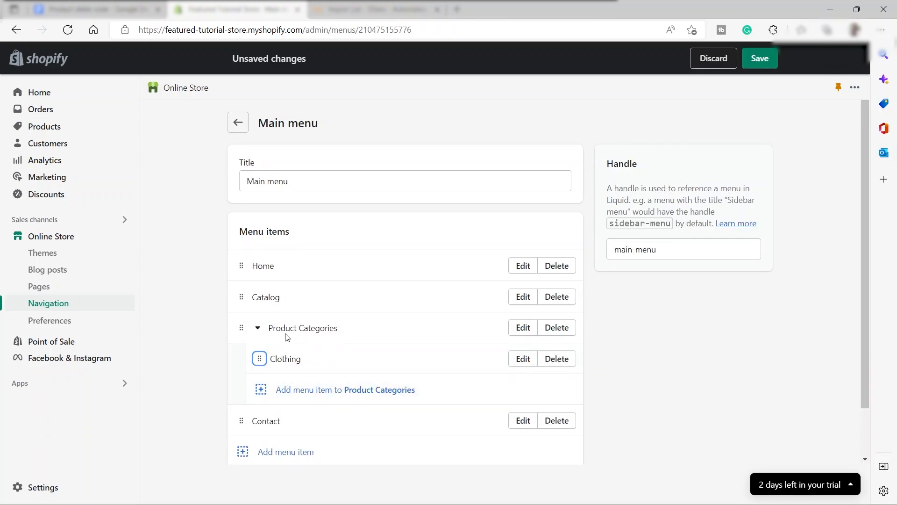
Step: Add a "Footwear" sub-item under Product Categories, linked to the Home page
{"action": "left_click", "coordinate": [259, 395]}
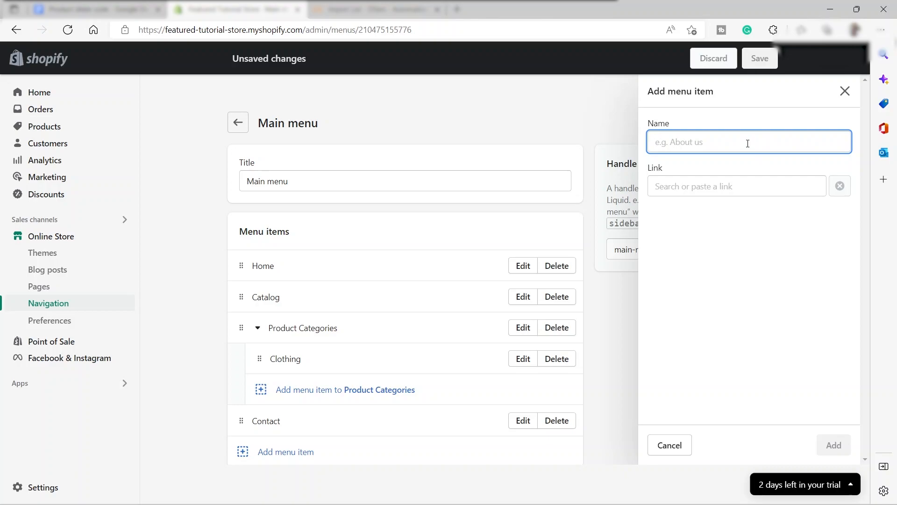
{"action": "type", "text": "F"}
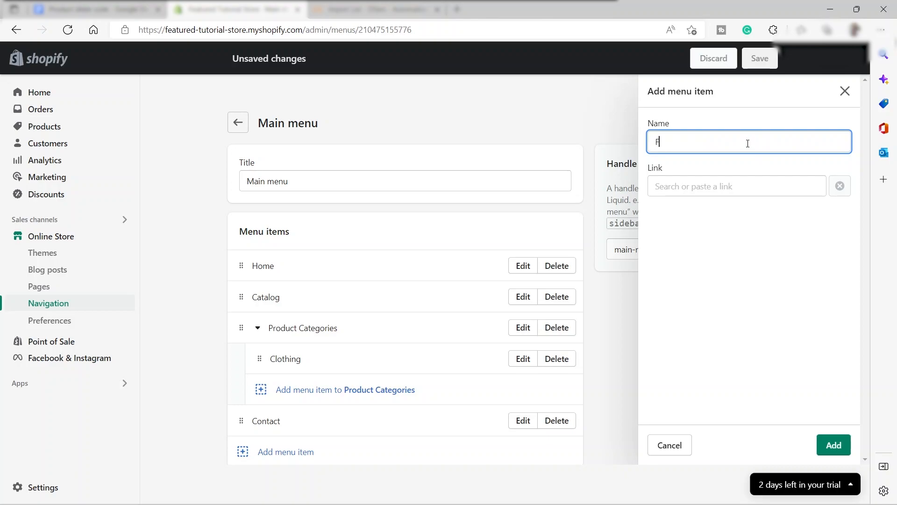
{"action": "type", "text": "ootwear"}
{"action": "left_click", "coordinate": [832, 435]}
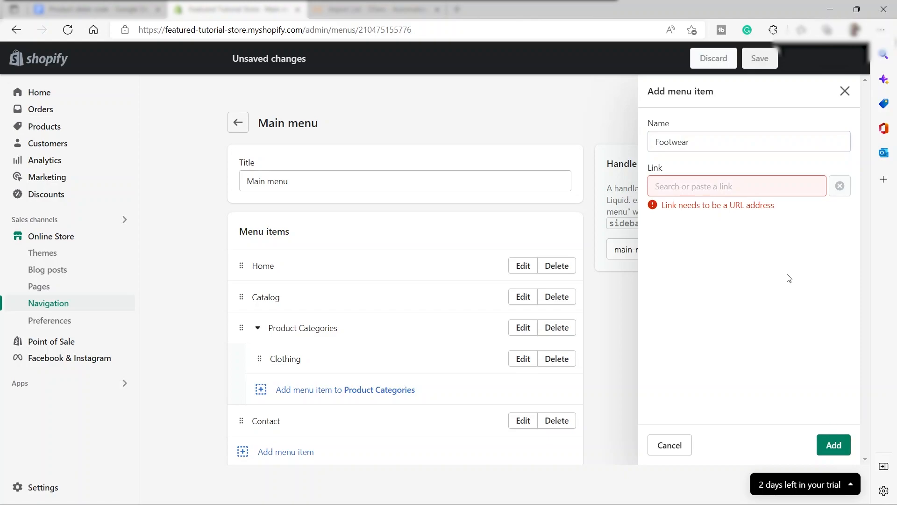
{"action": "left_click", "coordinate": [708, 187]}
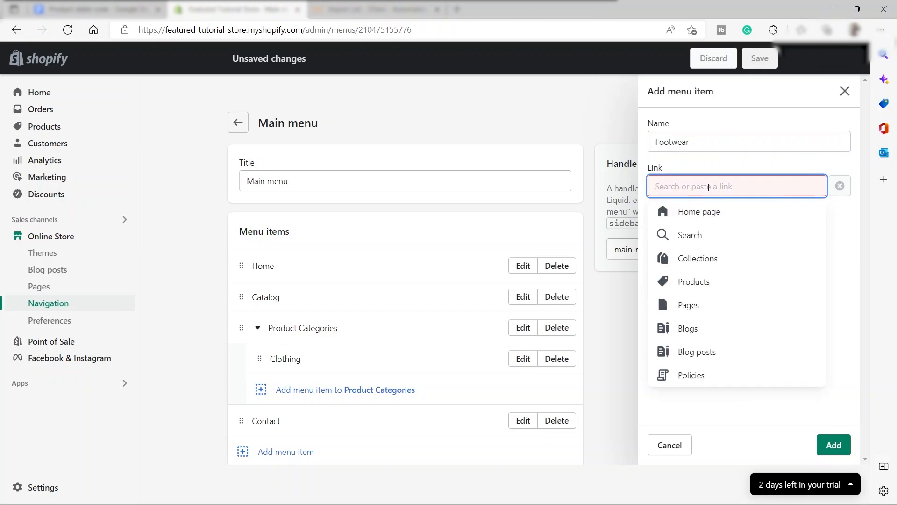
{"action": "left_click", "coordinate": [696, 216]}
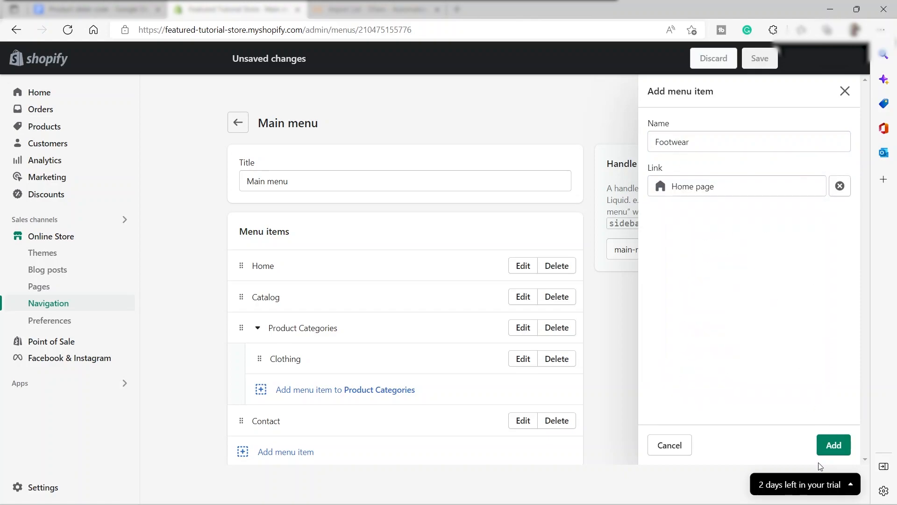
{"action": "left_click", "coordinate": [836, 446]}
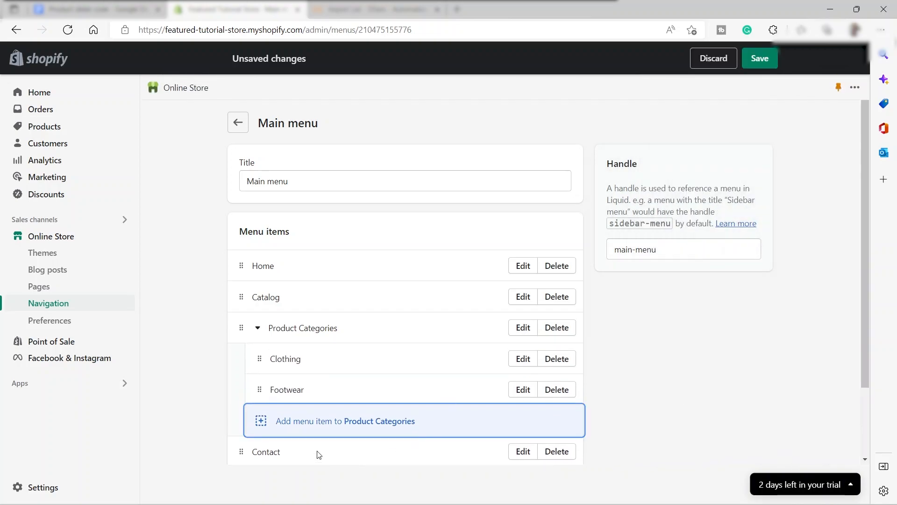
Step: Add an "Appliances" sub-item under Product Categories, linked to the Home page
{"action": "left_click", "coordinate": [261, 422]}
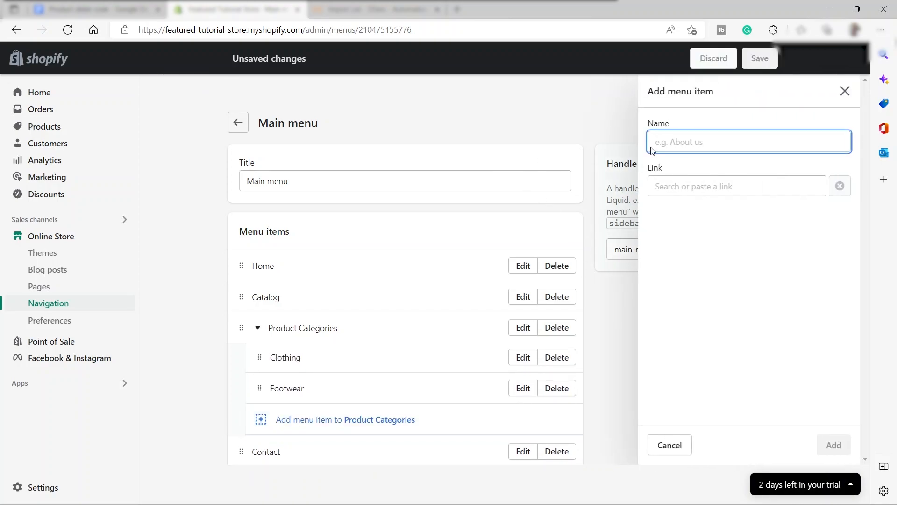
{"action": "type", "text": "A"}
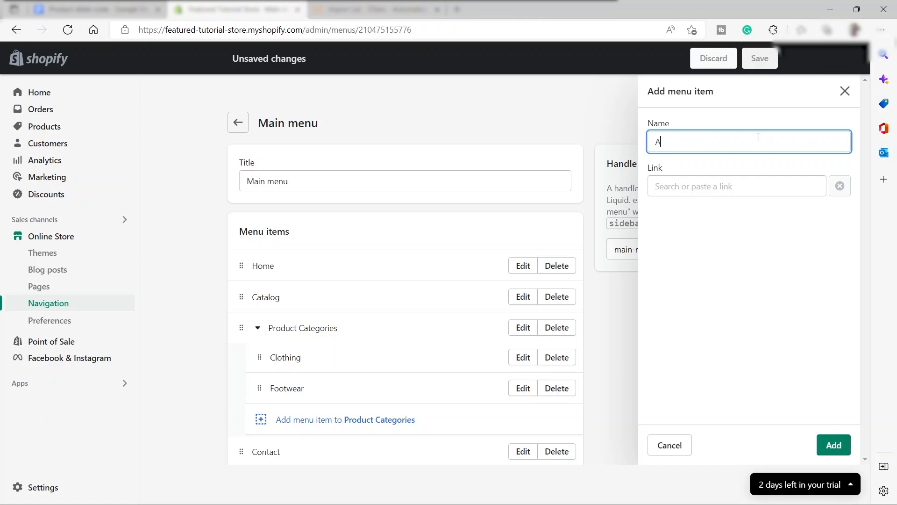
{"action": "type", "text": "ppliances"}
{"action": "left_click", "coordinate": [731, 186]}
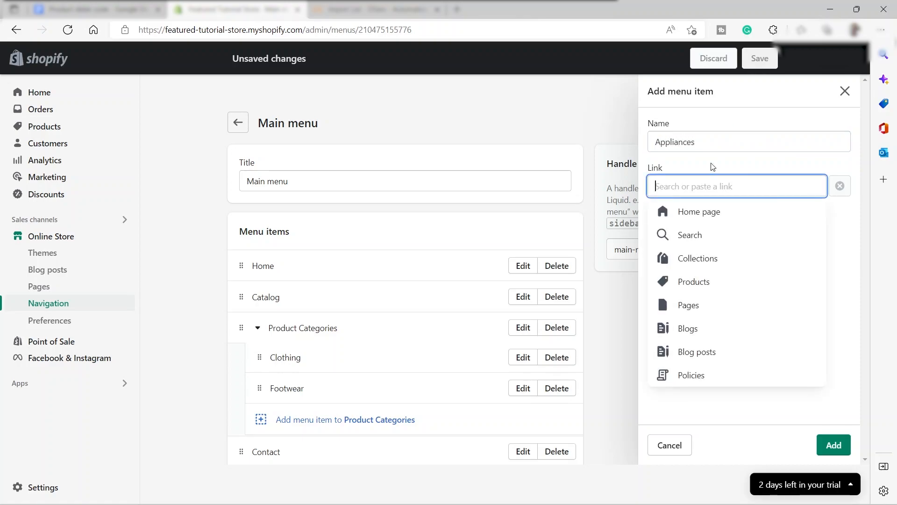
{"action": "left_click", "coordinate": [728, 215]}
{"action": "left_click", "coordinate": [830, 451]}
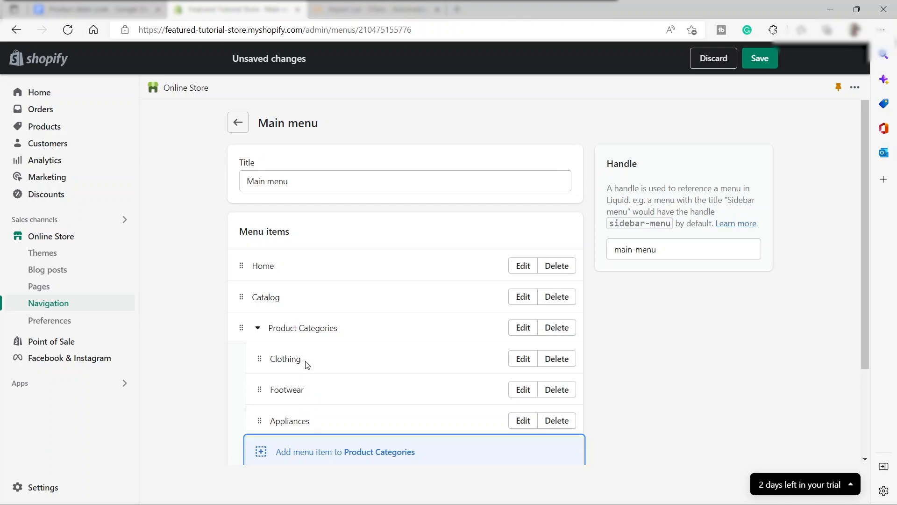
Step: Review the nested menu items and save the main menu
{"action": "scroll", "coordinate": [301, 388], "scroll_direction": "down", "scroll_amount": 3}
{"action": "scroll", "coordinate": [305, 374], "scroll_direction": "up", "scroll_amount": 3}
{"action": "scroll", "coordinate": [338, 373], "scroll_direction": "down", "scroll_amount": 3}
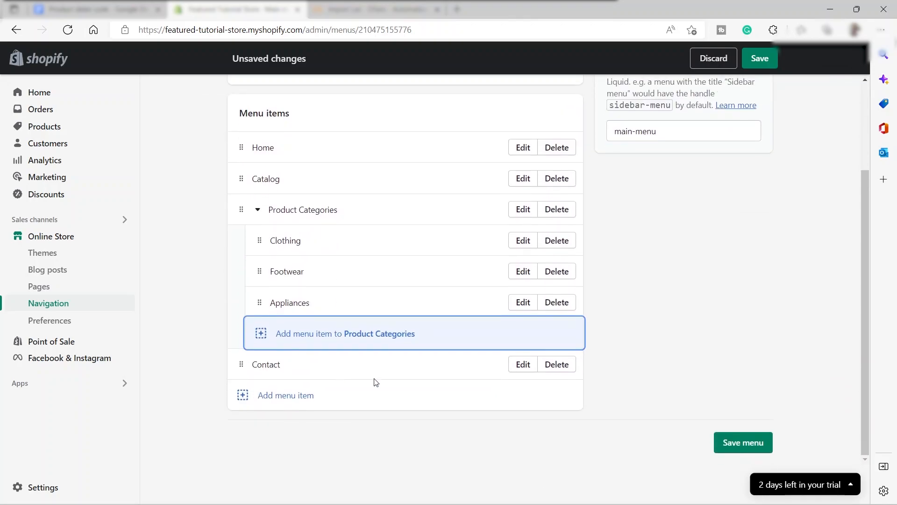
{"action": "left_click", "coordinate": [748, 448]}
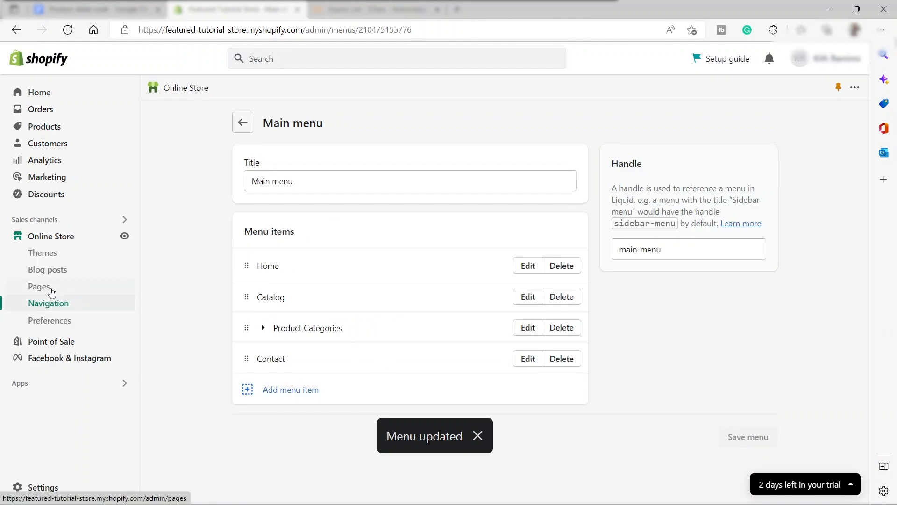
Step: Create and save a new online store page titled "Clothing" with no content
{"action": "left_click", "coordinate": [51, 292]}
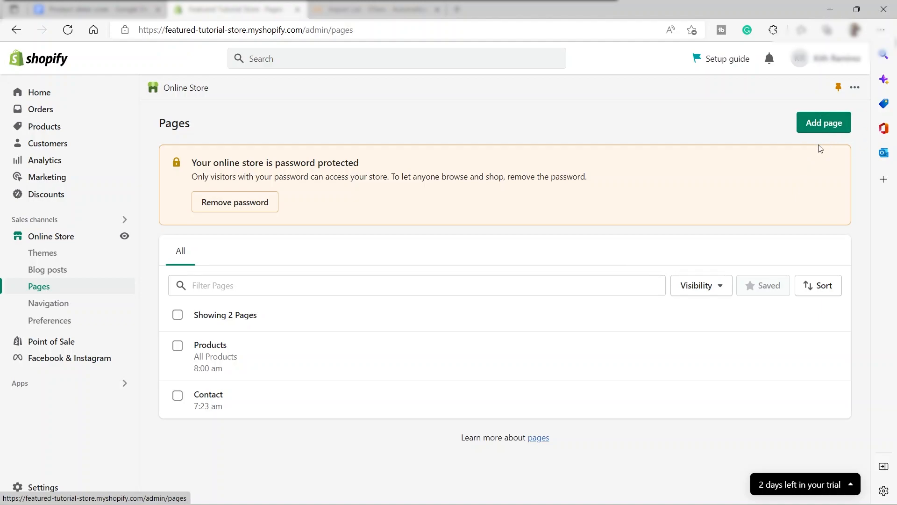
{"action": "left_click", "coordinate": [826, 127]}
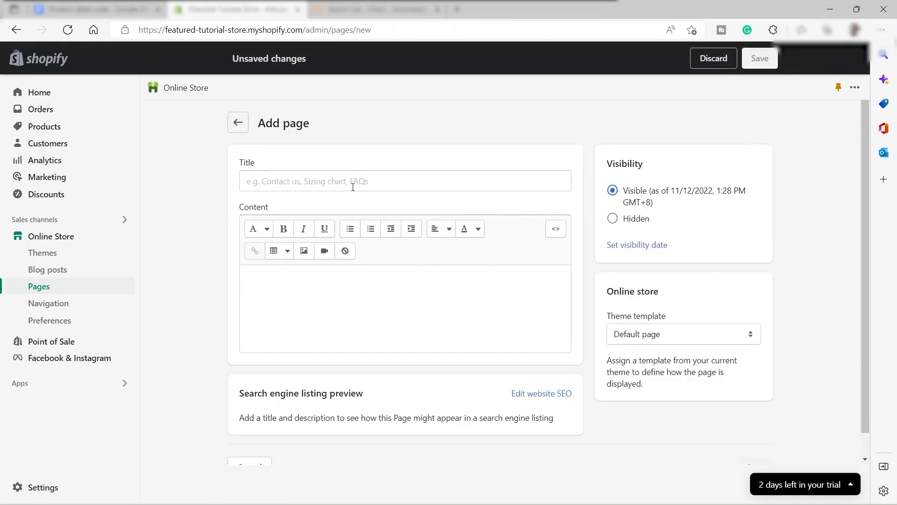
{"action": "left_click", "coordinate": [303, 181]}
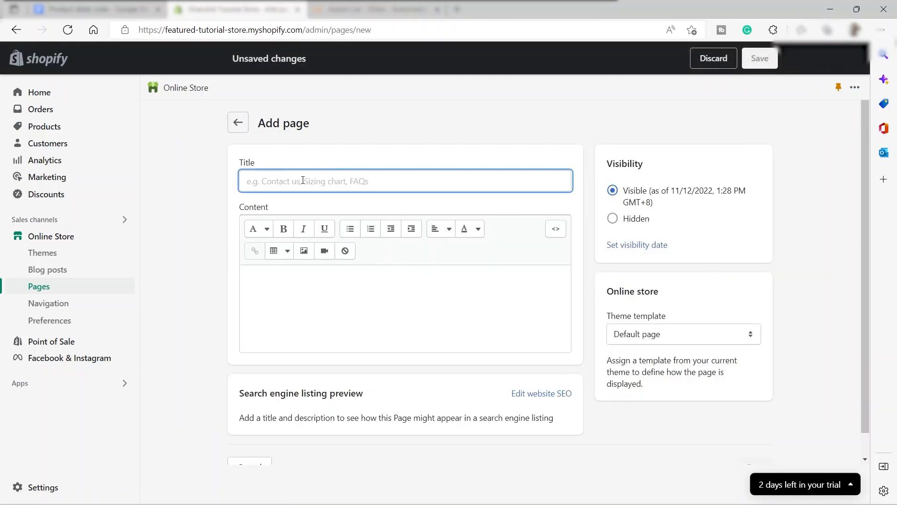
{"action": "type", "text": "Clothing"}
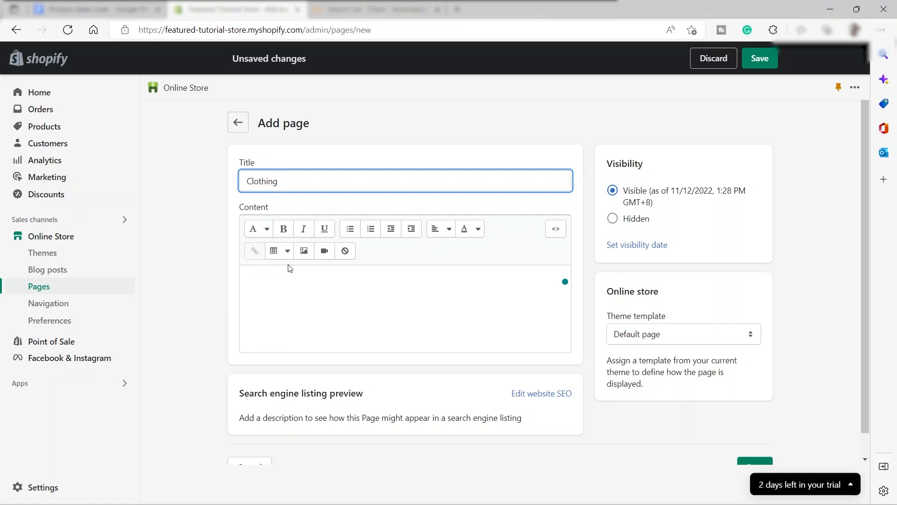
{"action": "scroll", "coordinate": [332, 239], "scroll_direction": "down", "scroll_amount": 1}
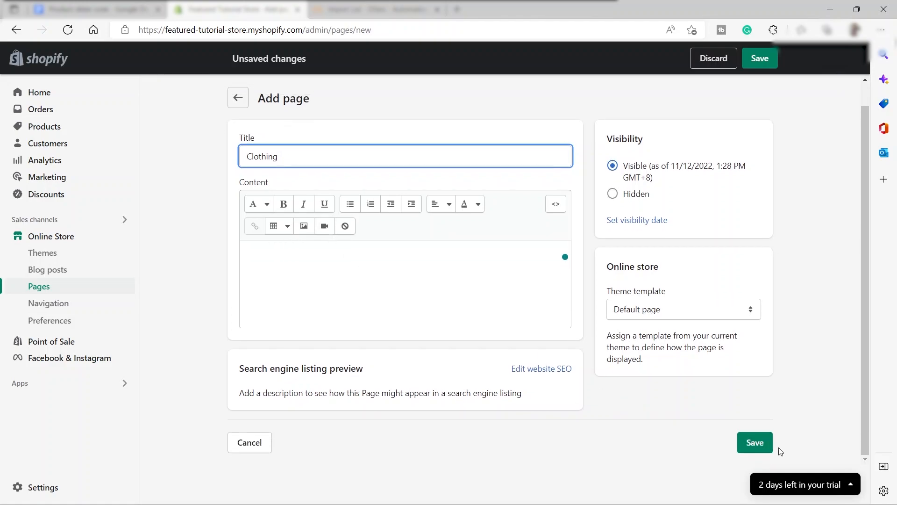
{"action": "left_click", "coordinate": [765, 446]}
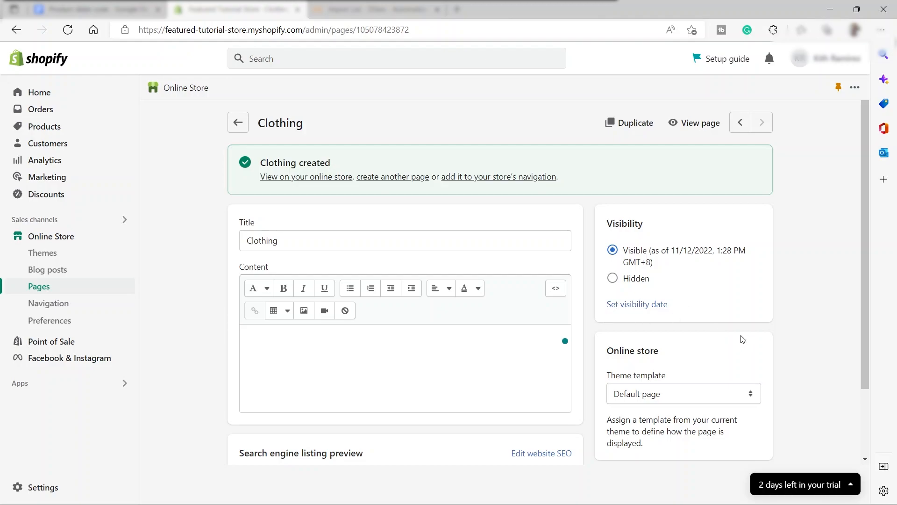
Step: Duplicate the Clothing page under the name "Footwear"
{"action": "left_click", "coordinate": [625, 133]}
{"action": "left_click_drag", "start_coordinate": [371, 275], "coordinate": [261, 278]}
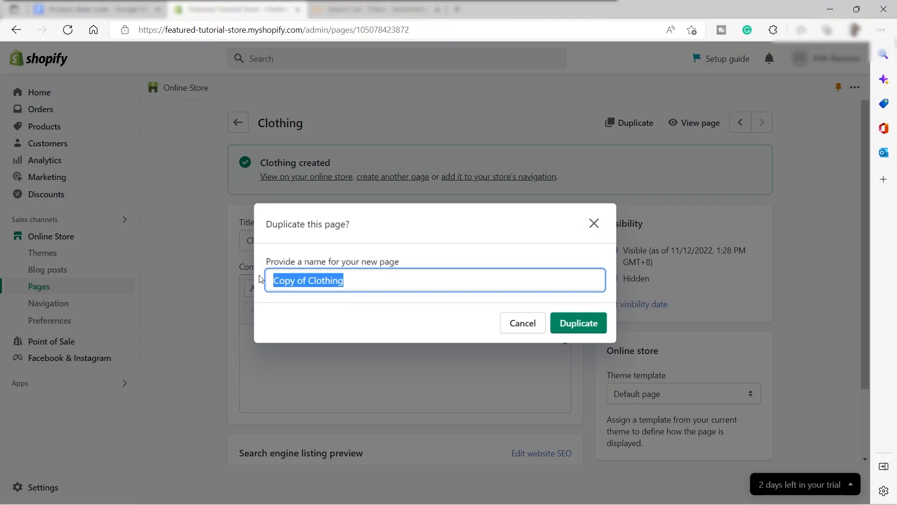
{"action": "key", "text": "BackSpace"}
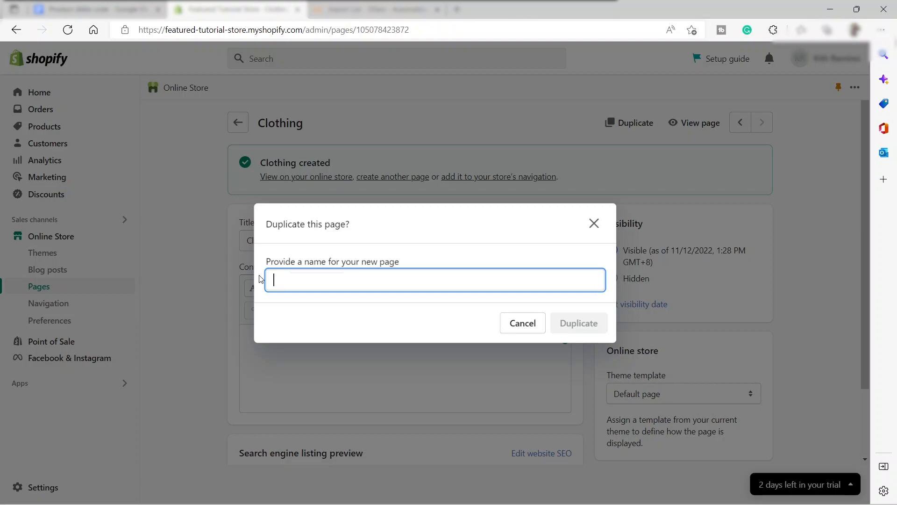
{"action": "type", "text": "Footwear"}
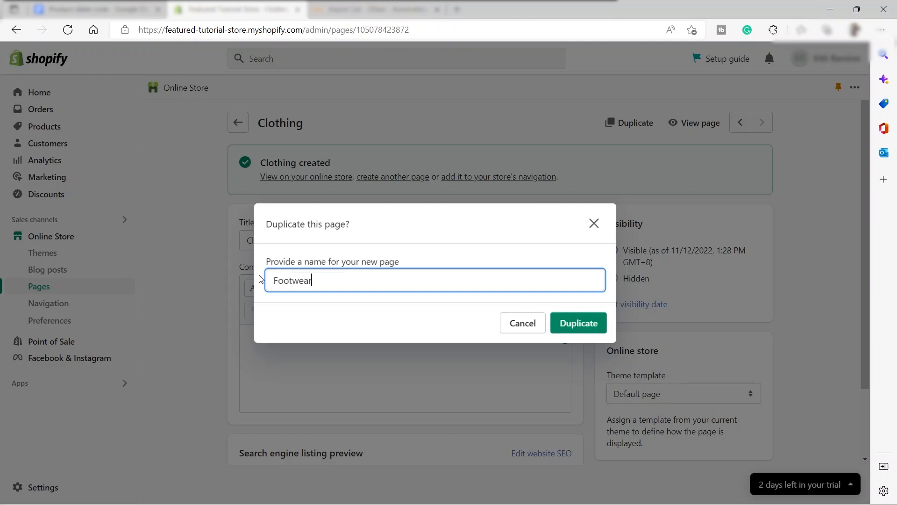
{"action": "left_click", "coordinate": [584, 328]}
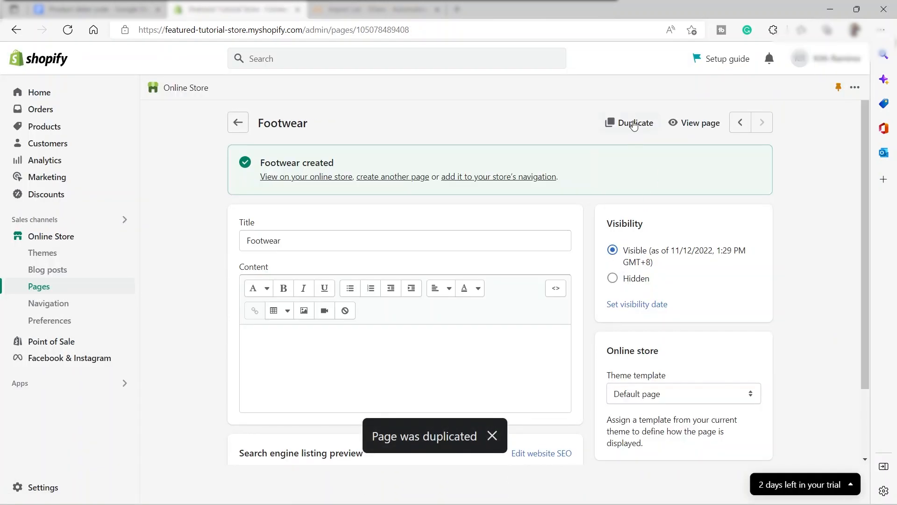
Step: Duplicate the Footwear page under the name "Appliances" and return to the list of store pages
{"action": "left_click", "coordinate": [633, 123]}
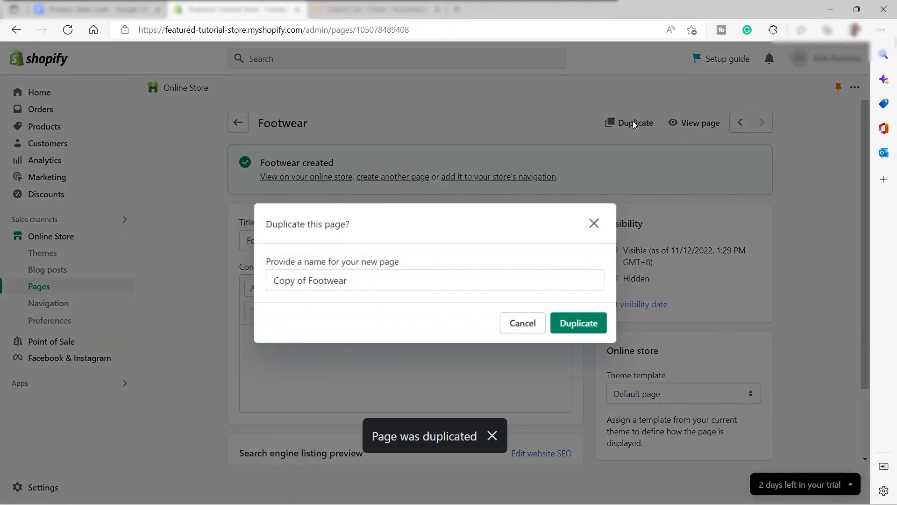
{"action": "left_click_drag", "start_coordinate": [369, 273], "coordinate": [183, 282]}
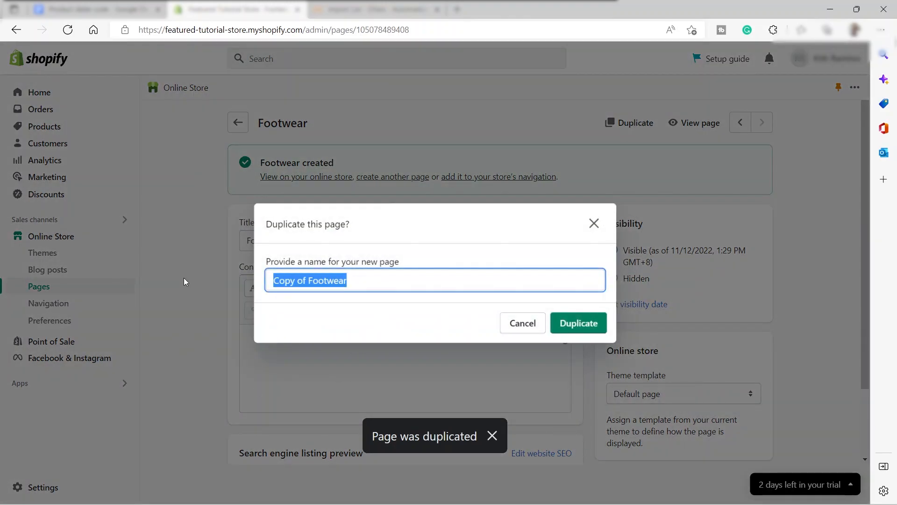
{"action": "key", "text": "BackSpace"}
{"action": "type", "text": "Ap"}
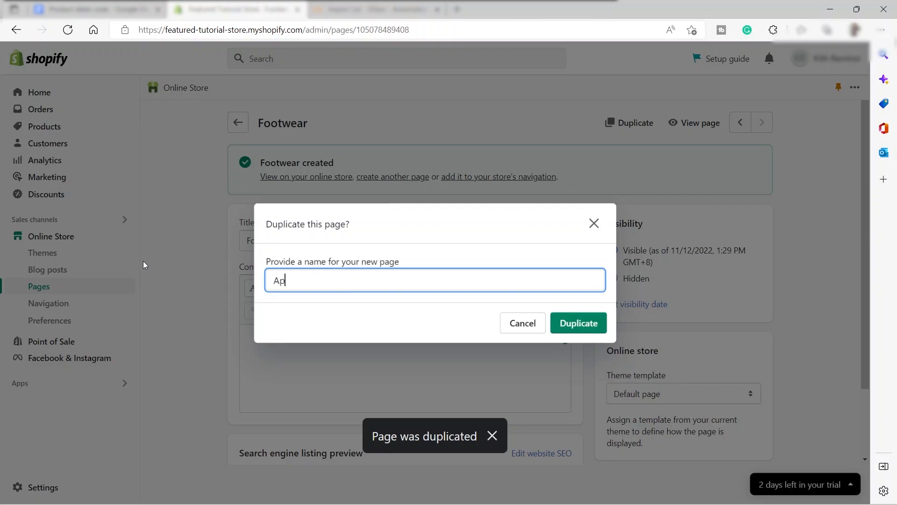
{"action": "type", "text": "pliance"}
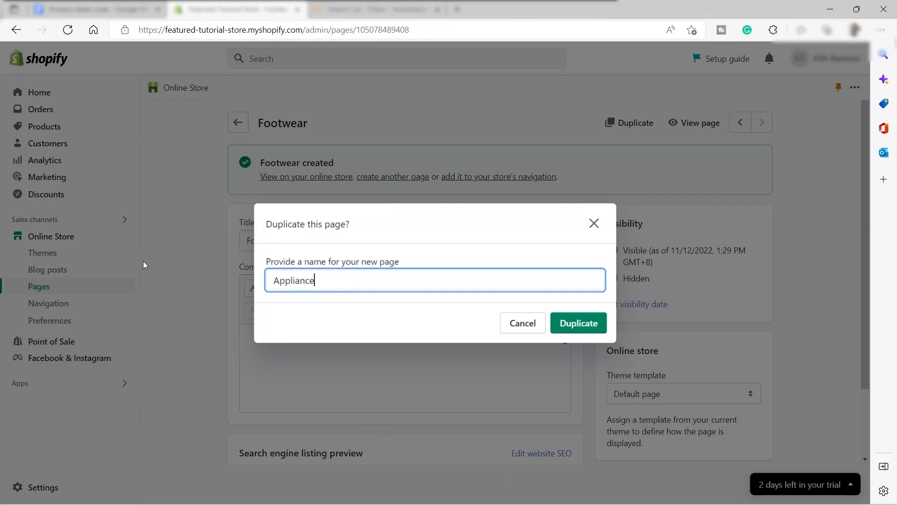
{"action": "type", "text": "s"}
{"action": "left_click", "coordinate": [591, 323]}
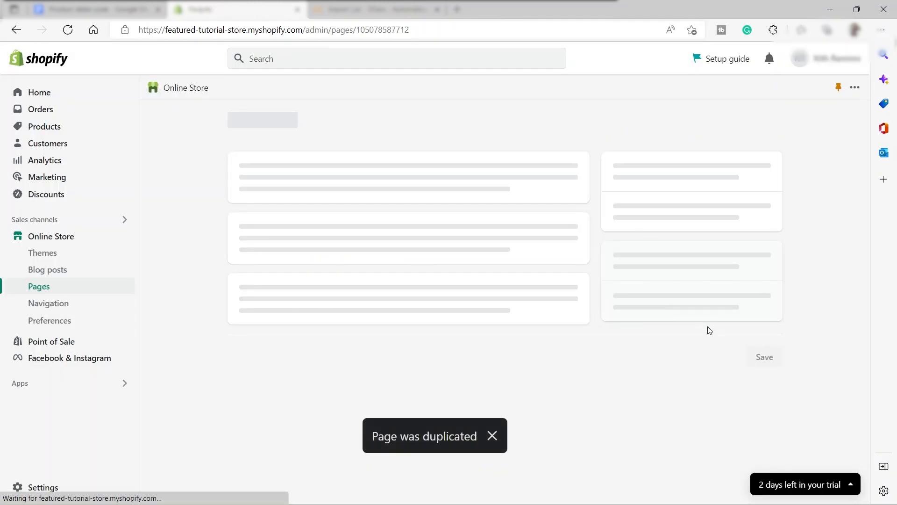
{"action": "scroll", "coordinate": [776, 351], "scroll_direction": "down", "scroll_amount": 2}
{"action": "scroll", "coordinate": [701, 362], "scroll_direction": "up", "scroll_amount": 2}
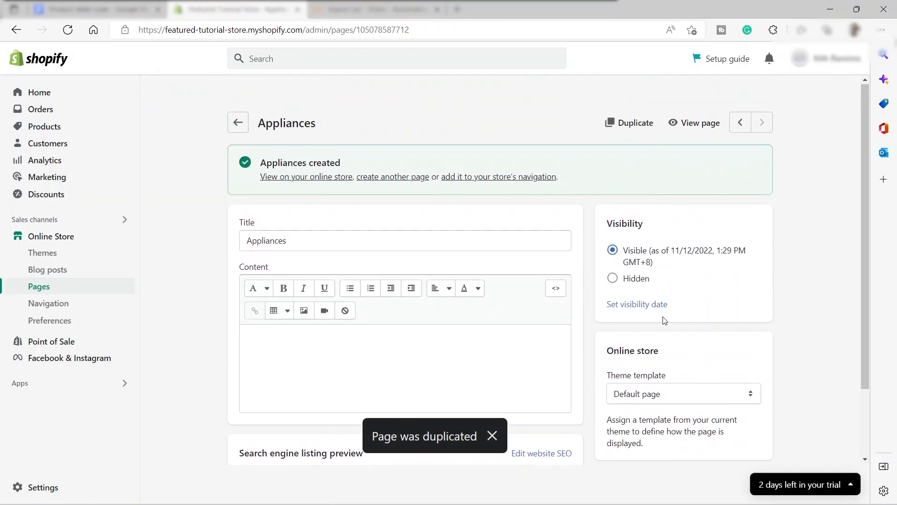
{"action": "left_click", "coordinate": [238, 123]}
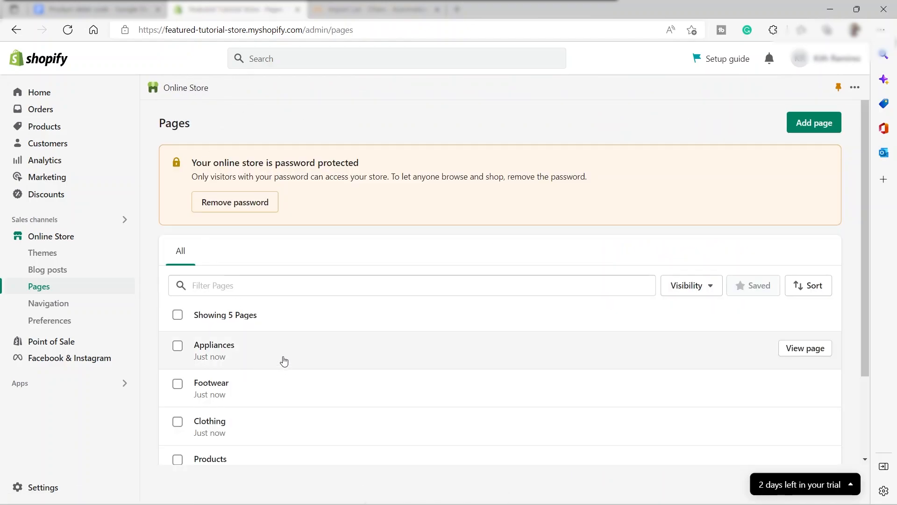
{"action": "scroll", "coordinate": [285, 362], "scroll_direction": "down", "scroll_amount": 2}
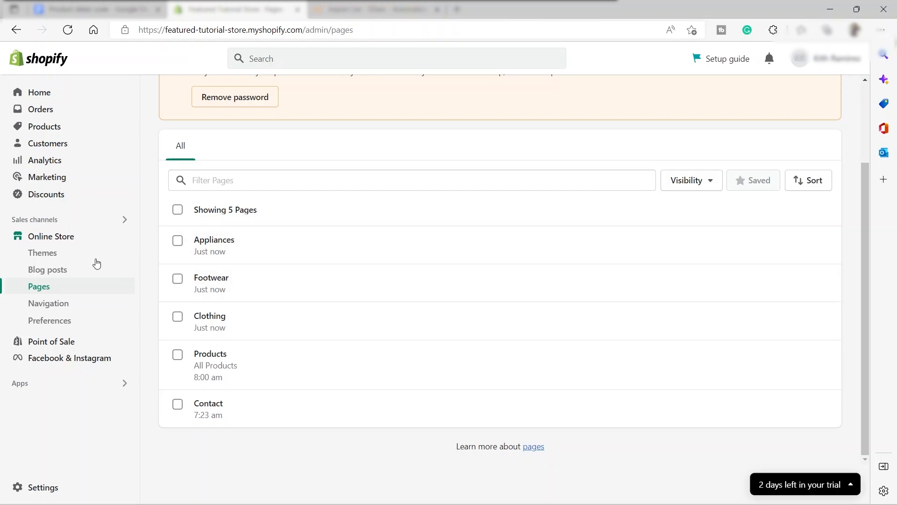
Step: Open the main menu from the store's navigation settings and expand the Product Categories sub-items
{"action": "left_click", "coordinate": [58, 308]}
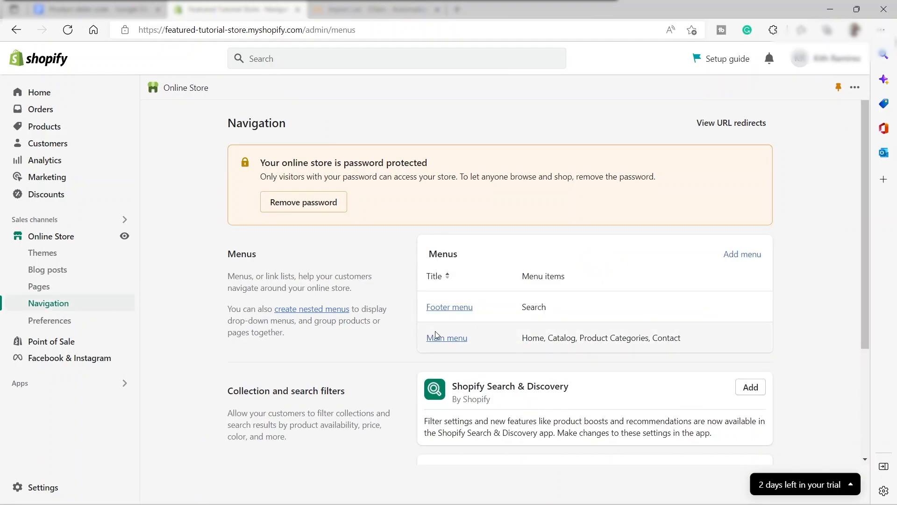
{"action": "left_click", "coordinate": [449, 342]}
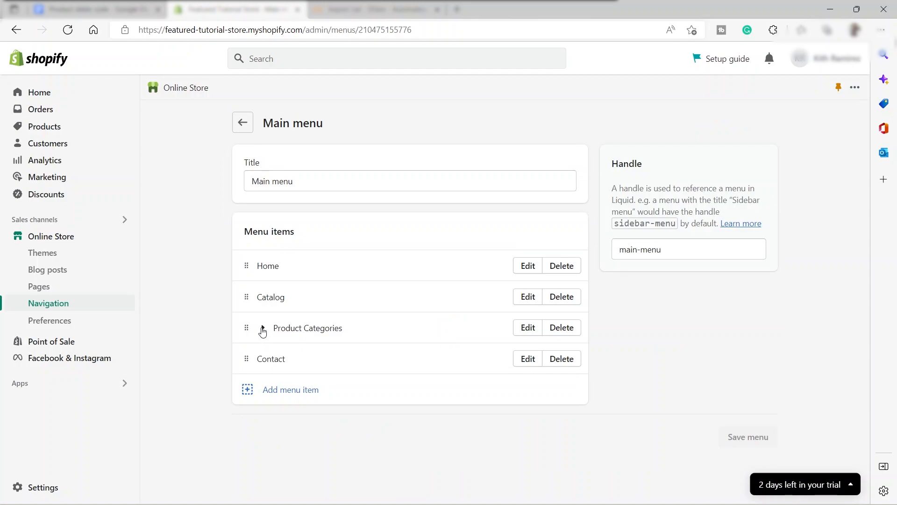
{"action": "left_click", "coordinate": [263, 329]}
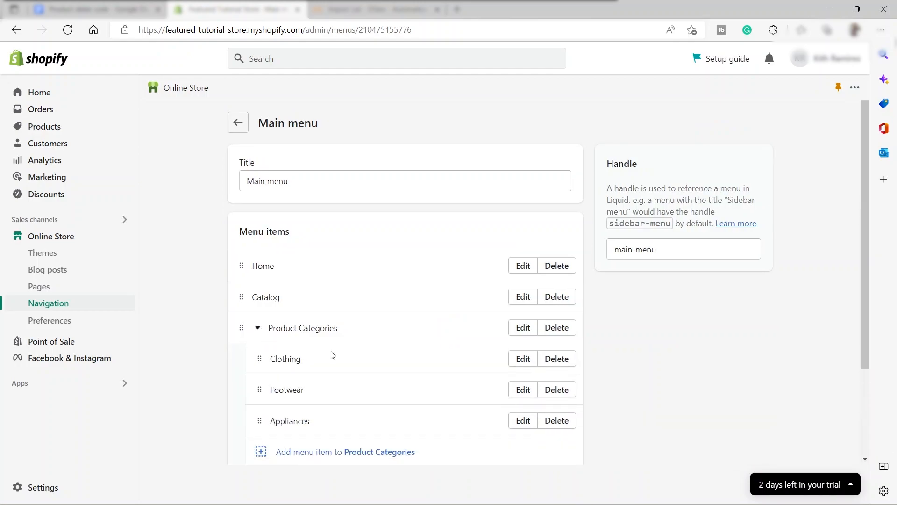
{"action": "scroll", "coordinate": [335, 345], "scroll_direction": "down", "scroll_amount": 1}
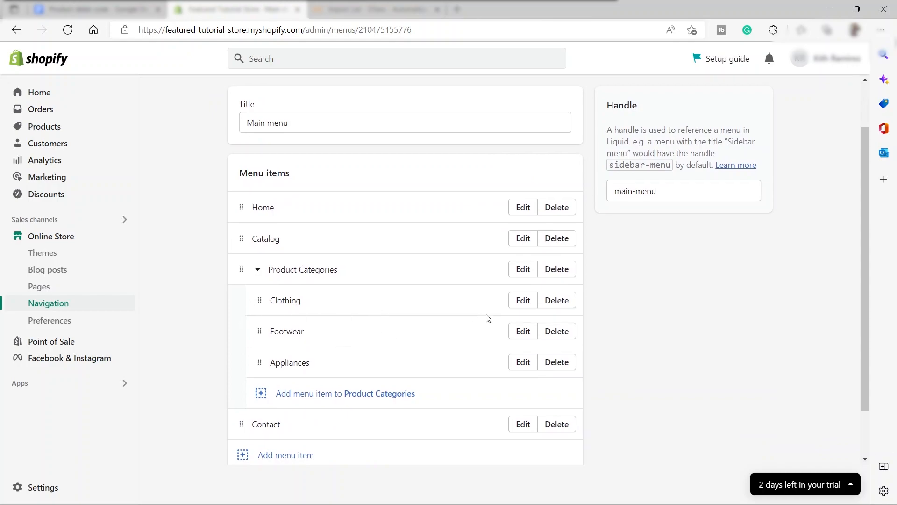
Step: Change the link of the Clothing sub-item to the Clothing page and apply the change
{"action": "left_click", "coordinate": [527, 302]}
{"action": "left_click", "coordinate": [757, 188]}
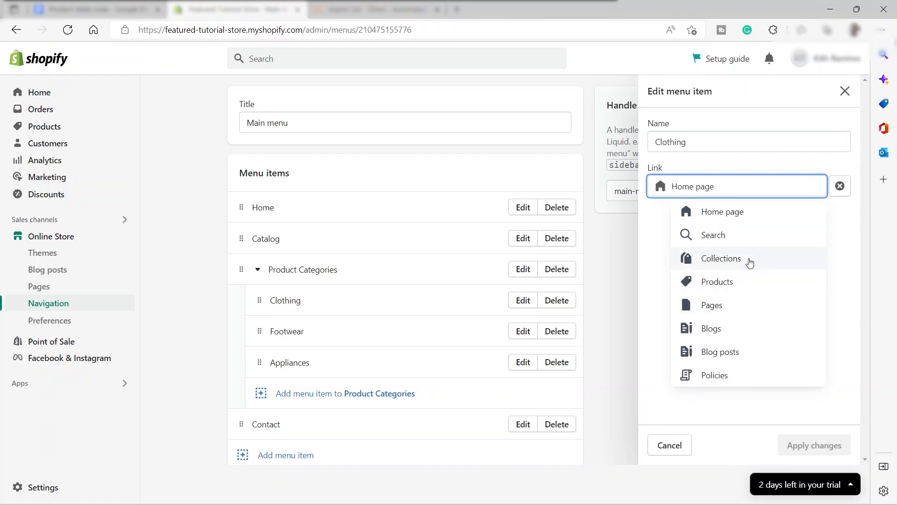
{"action": "left_click", "coordinate": [748, 183]}
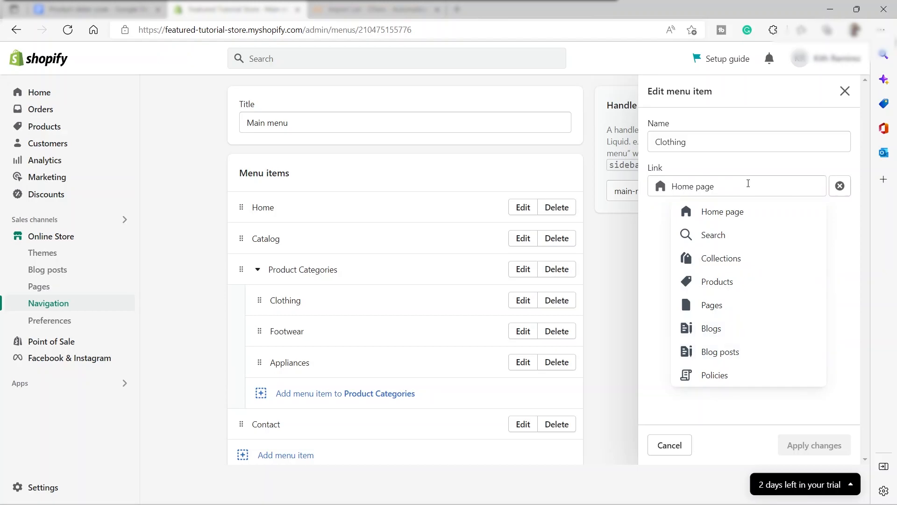
{"action": "left_click", "coordinate": [756, 312]}
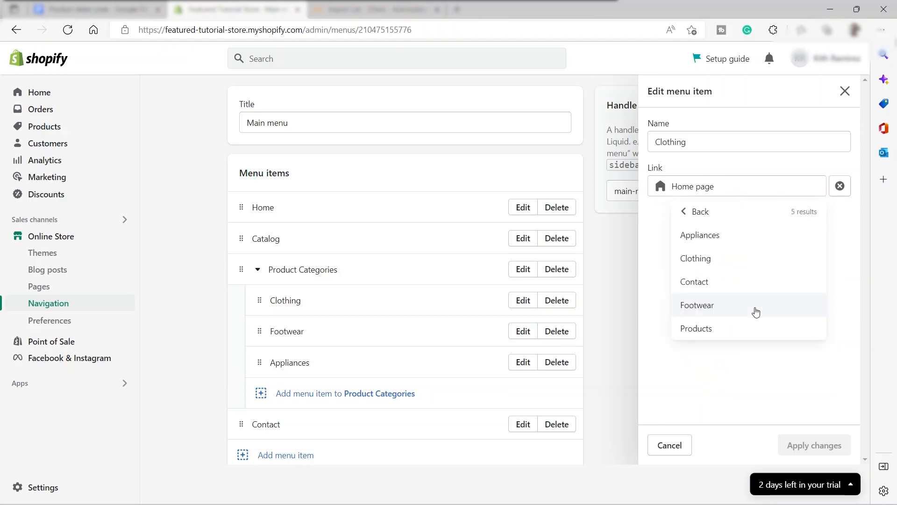
{"action": "left_click", "coordinate": [760, 261]}
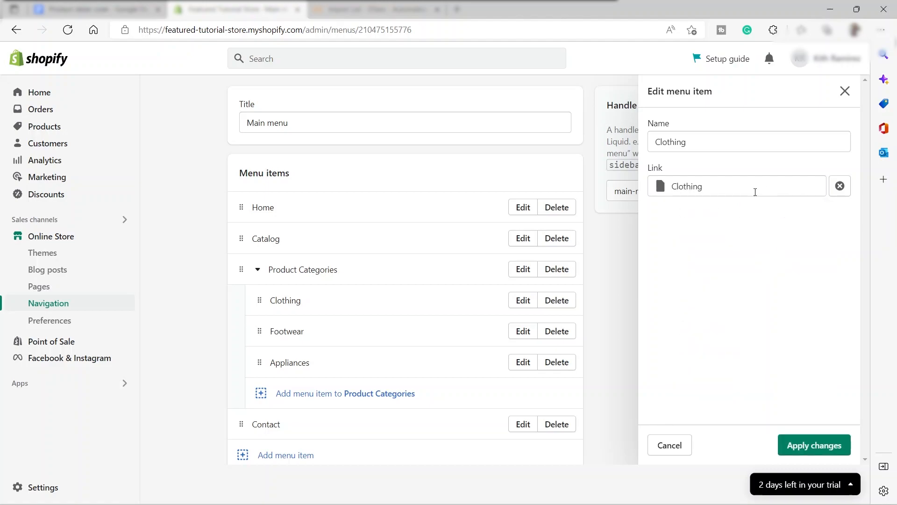
{"action": "left_click", "coordinate": [828, 444]}
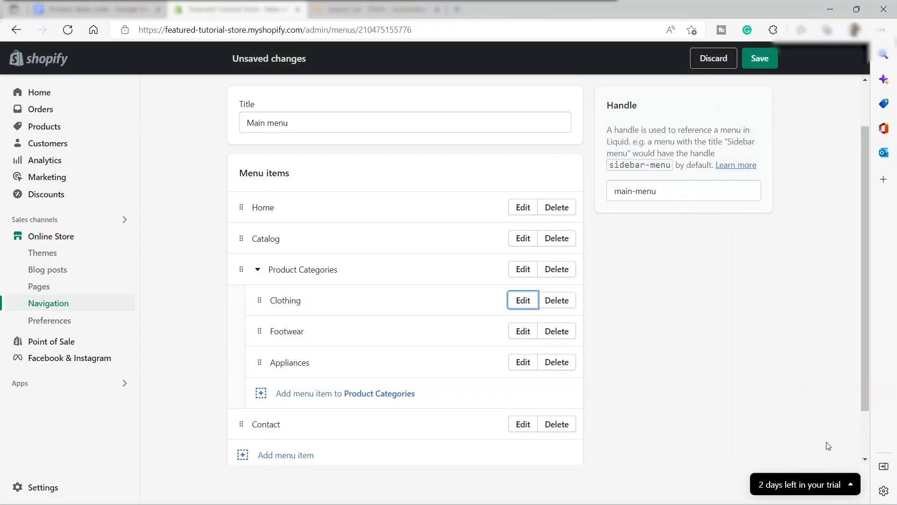
Step: Change the link of the Footwear sub-item to the Footwear page and apply the change
{"action": "left_click", "coordinate": [514, 334]}
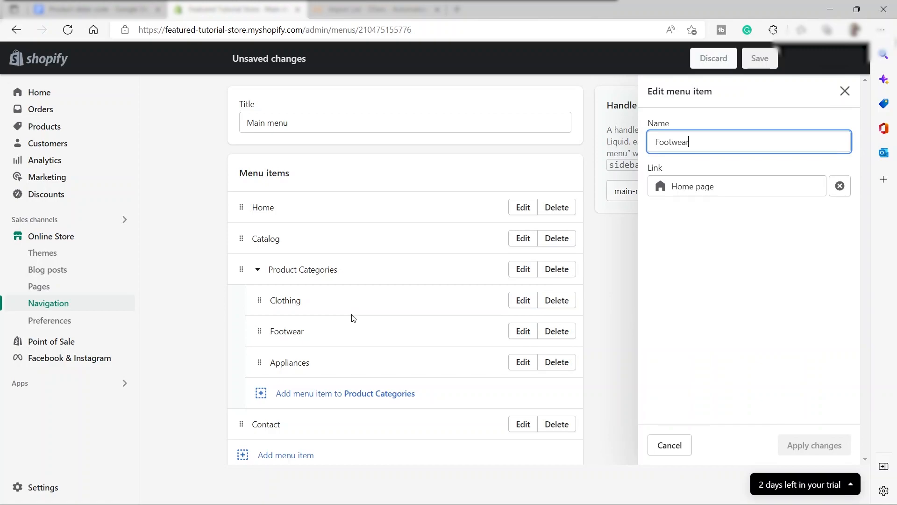
{"action": "left_click", "coordinate": [784, 188]}
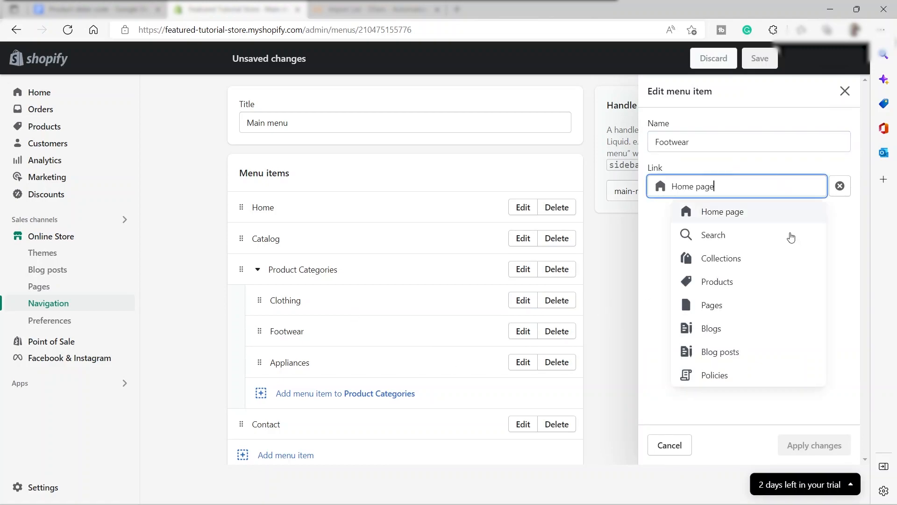
{"action": "left_click", "coordinate": [767, 311]}
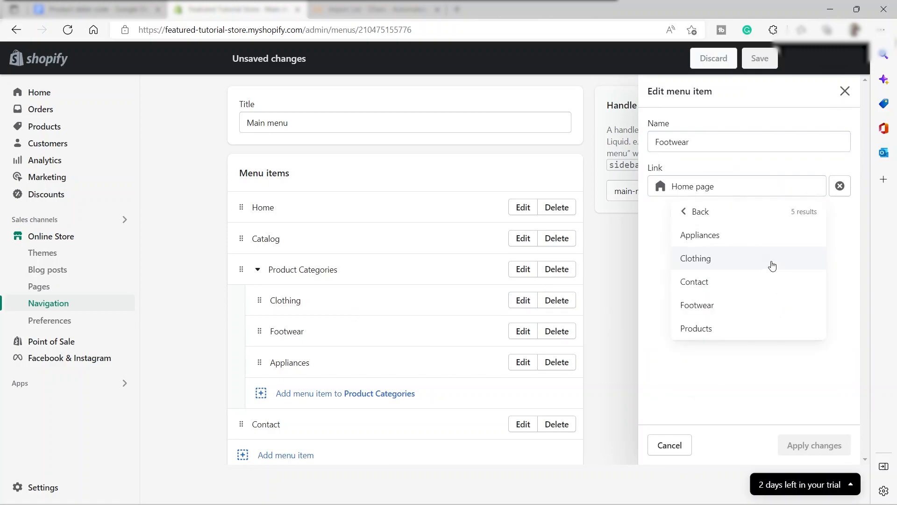
{"action": "left_click", "coordinate": [713, 310]}
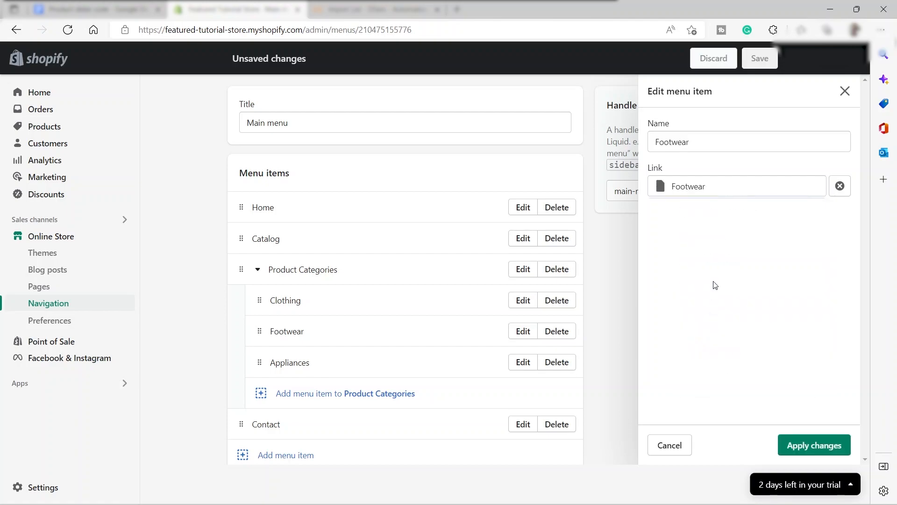
{"action": "left_click", "coordinate": [814, 445]}
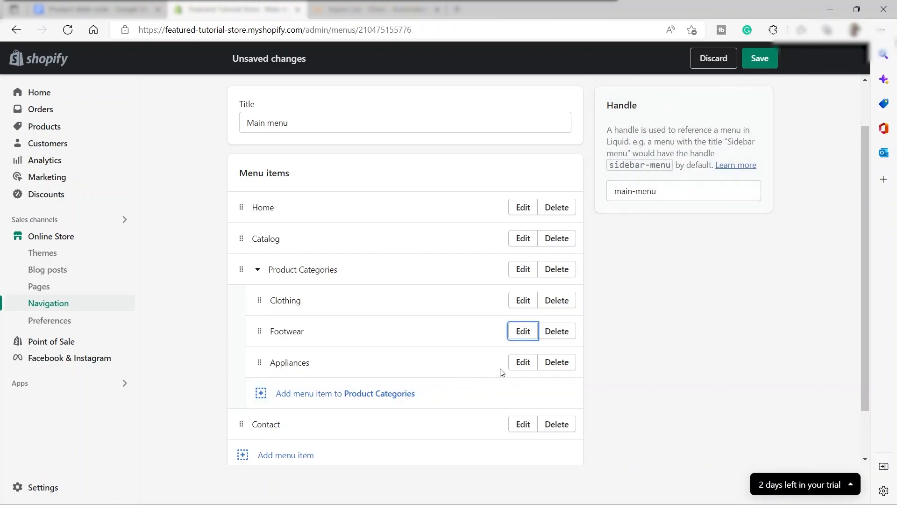
Step: Change the link of the Appliances sub-item to the Appliances page, apply the change and save the main menu
{"action": "left_click", "coordinate": [522, 362]}
{"action": "left_click", "coordinate": [730, 188]}
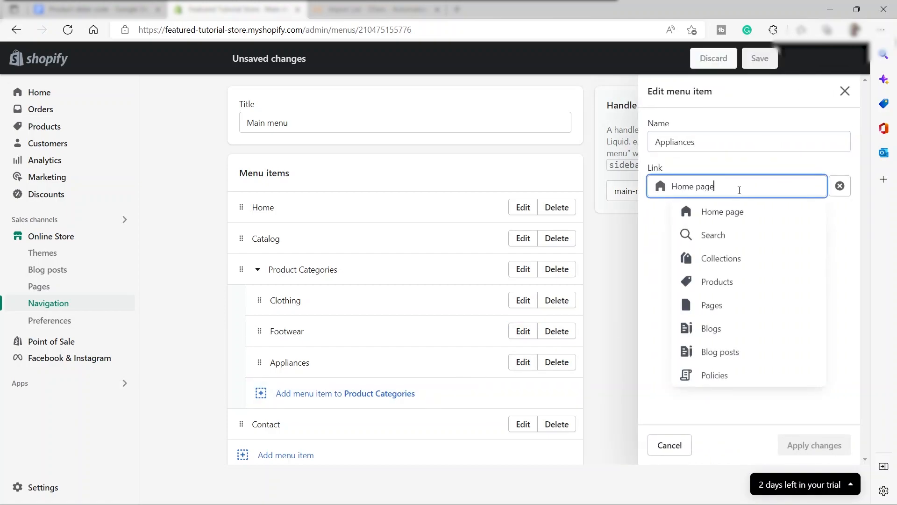
{"action": "left_click", "coordinate": [701, 304]}
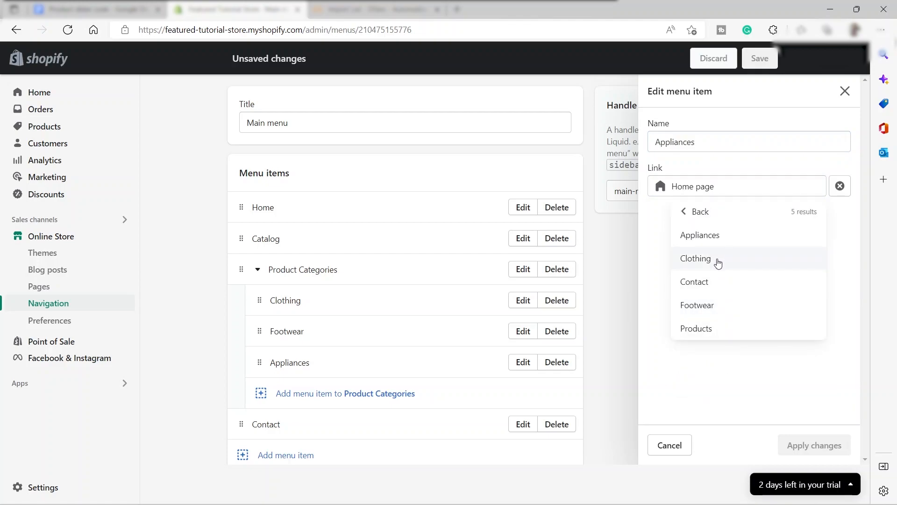
{"action": "left_click", "coordinate": [717, 236]}
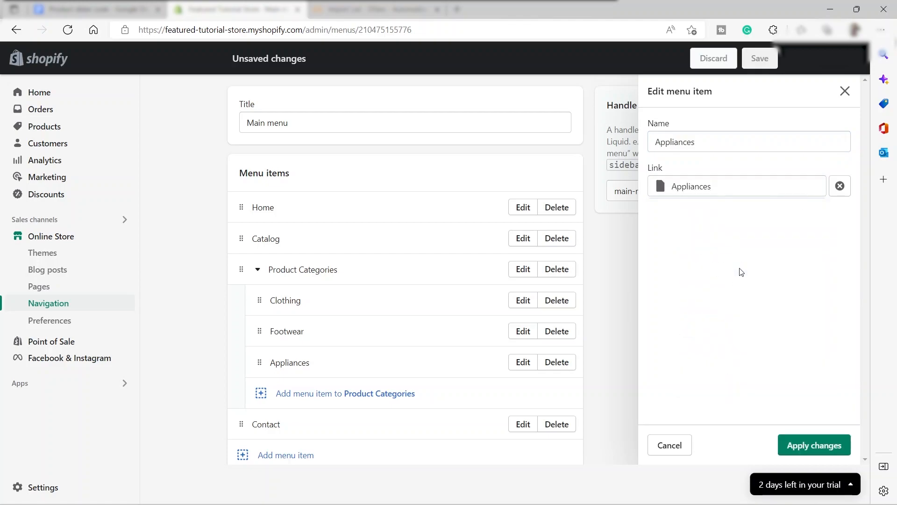
{"action": "left_click", "coordinate": [814, 446]}
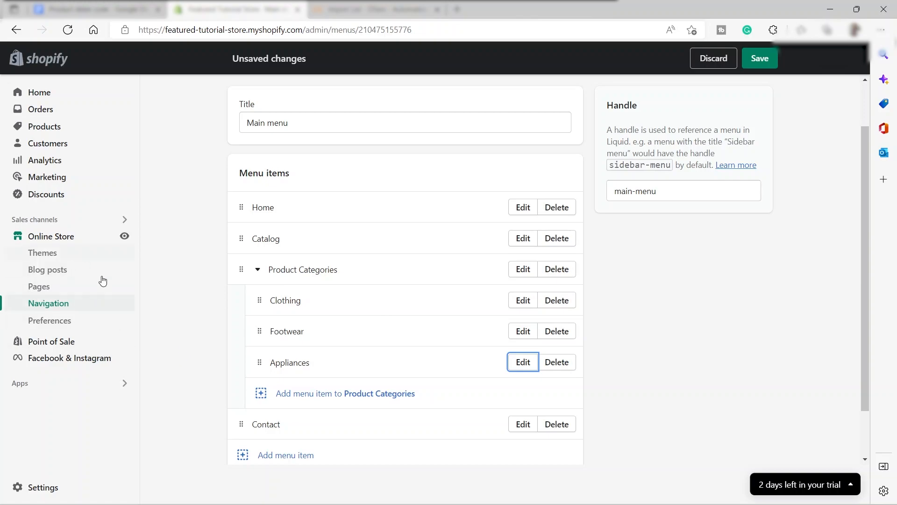
{"action": "scroll", "coordinate": [645, 416], "scroll_direction": "down", "scroll_amount": 2}
{"action": "left_click", "coordinate": [743, 441]}
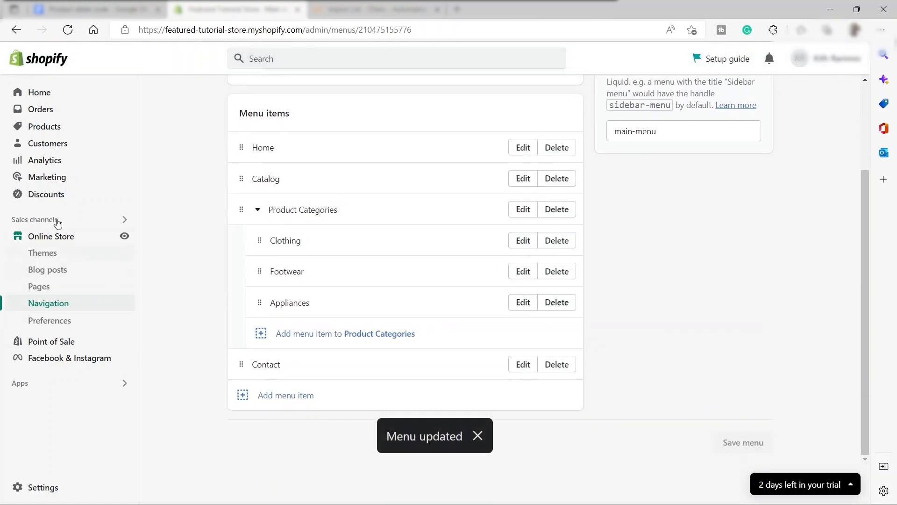
Step: View the online store and check the Clothing and Footwear pages through the Product Categories drop-down
{"action": "left_click", "coordinate": [94, 241]}
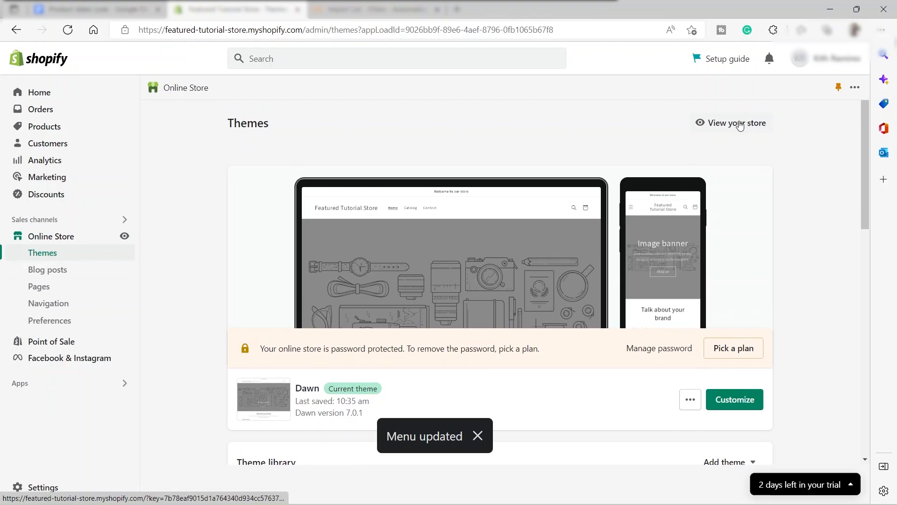
{"action": "left_click", "coordinate": [735, 123]}
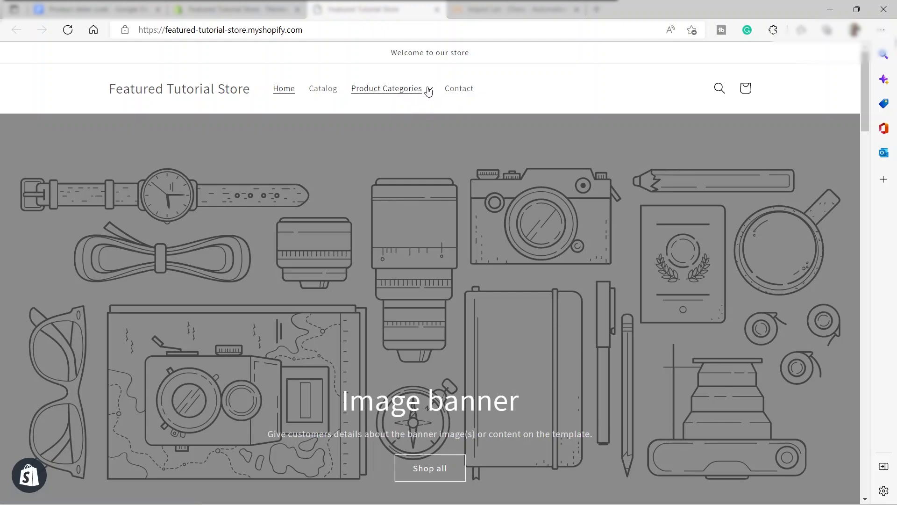
{"action": "left_click", "coordinate": [397, 93]}
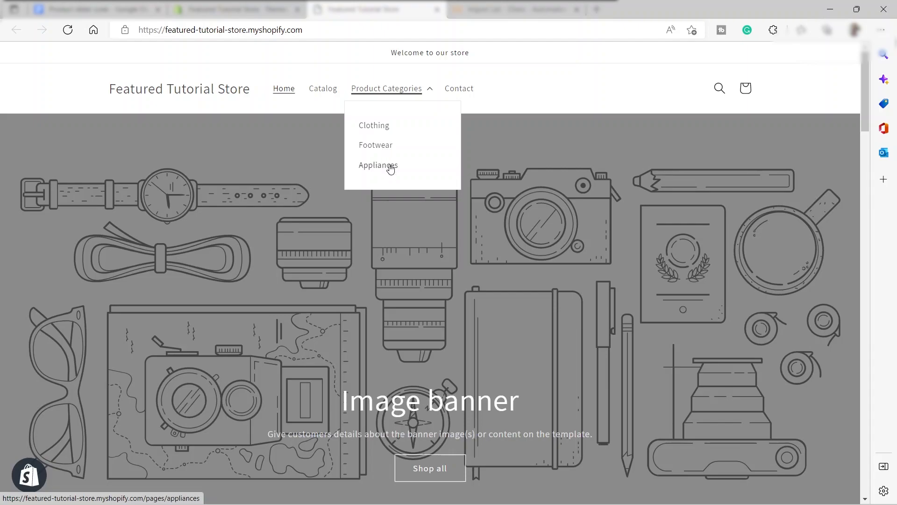
{"action": "left_click", "coordinate": [372, 128]}
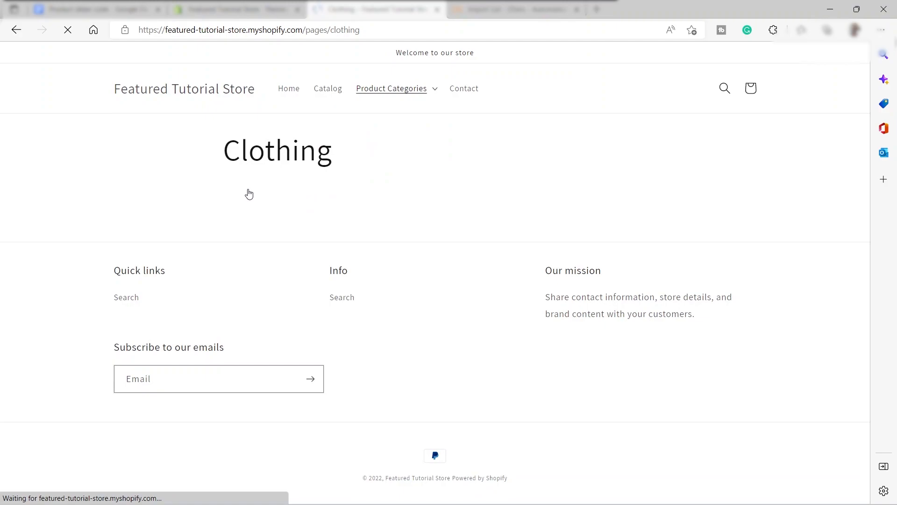
{"action": "left_click", "coordinate": [405, 88]}
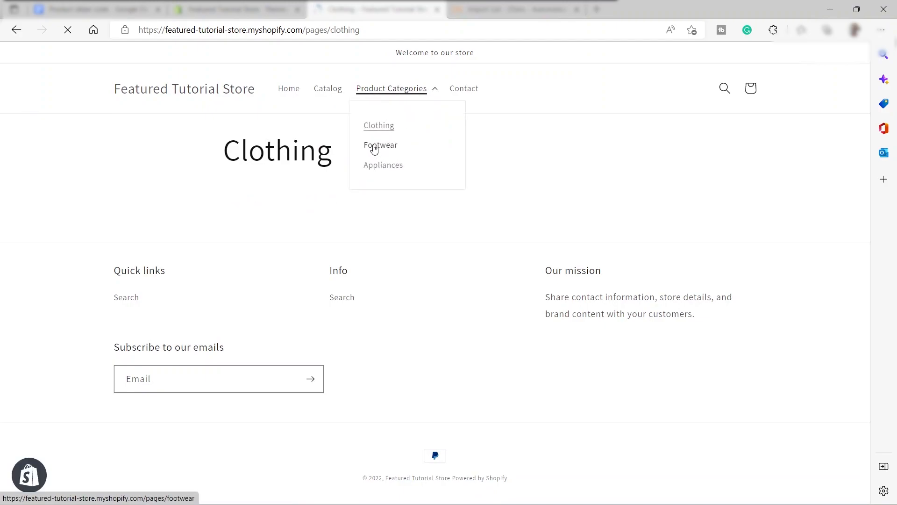
{"action": "left_click", "coordinate": [374, 148]}
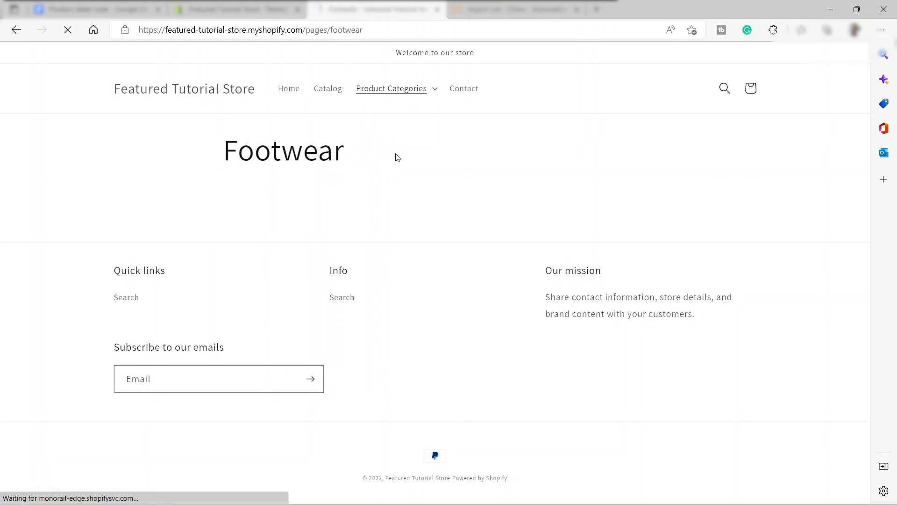